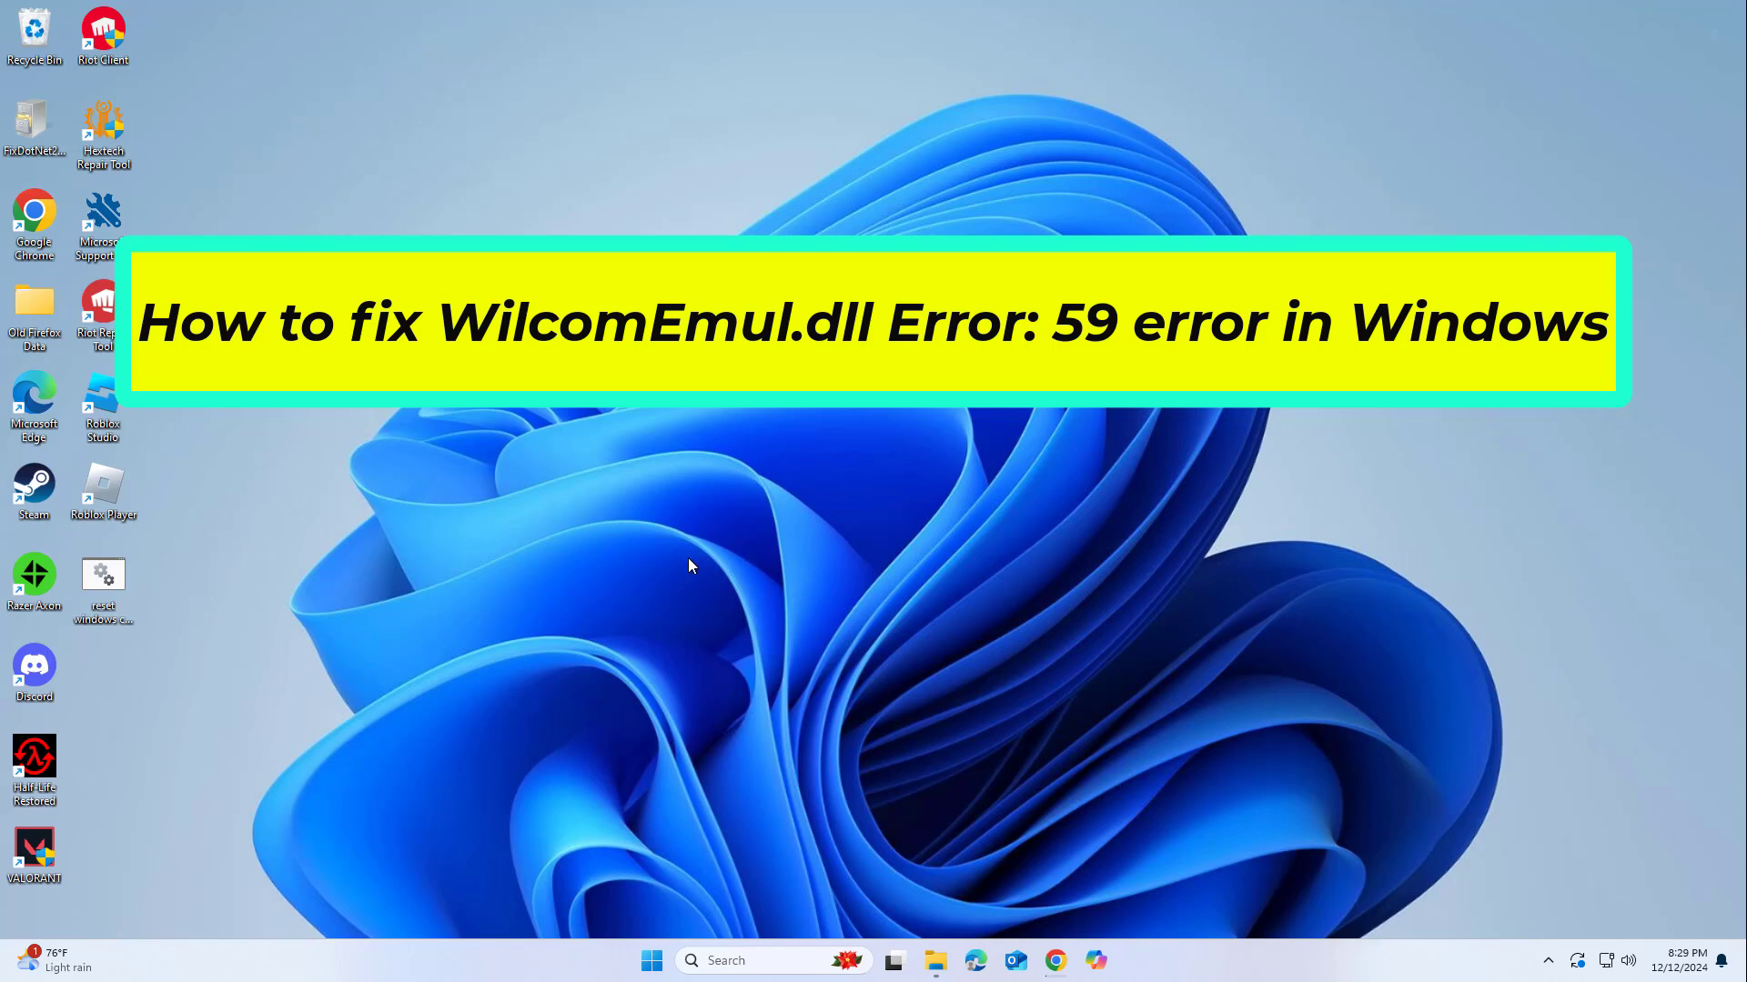
Search the taskbar for 'run' to locate the Run dialog
left_click(765, 960)
type("r")
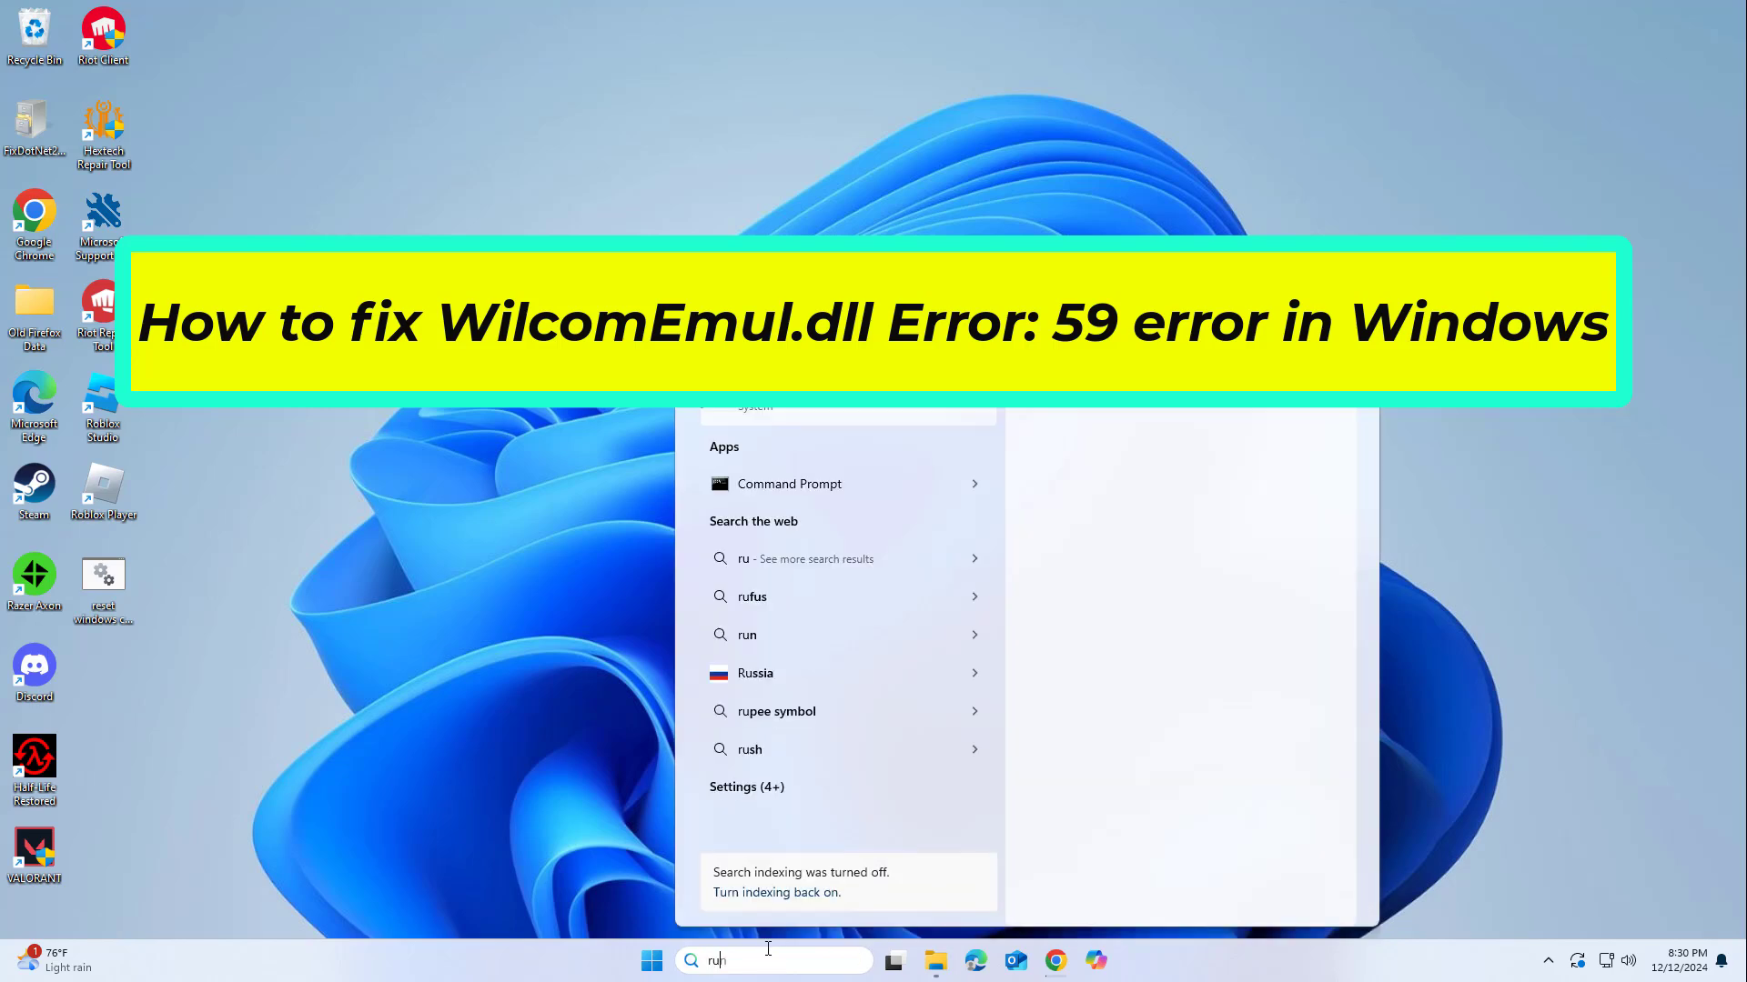
type("un")
Launch Run, centre it, paste the memory diagnostic command mdsched.exe and submit it
left_click(869, 392)
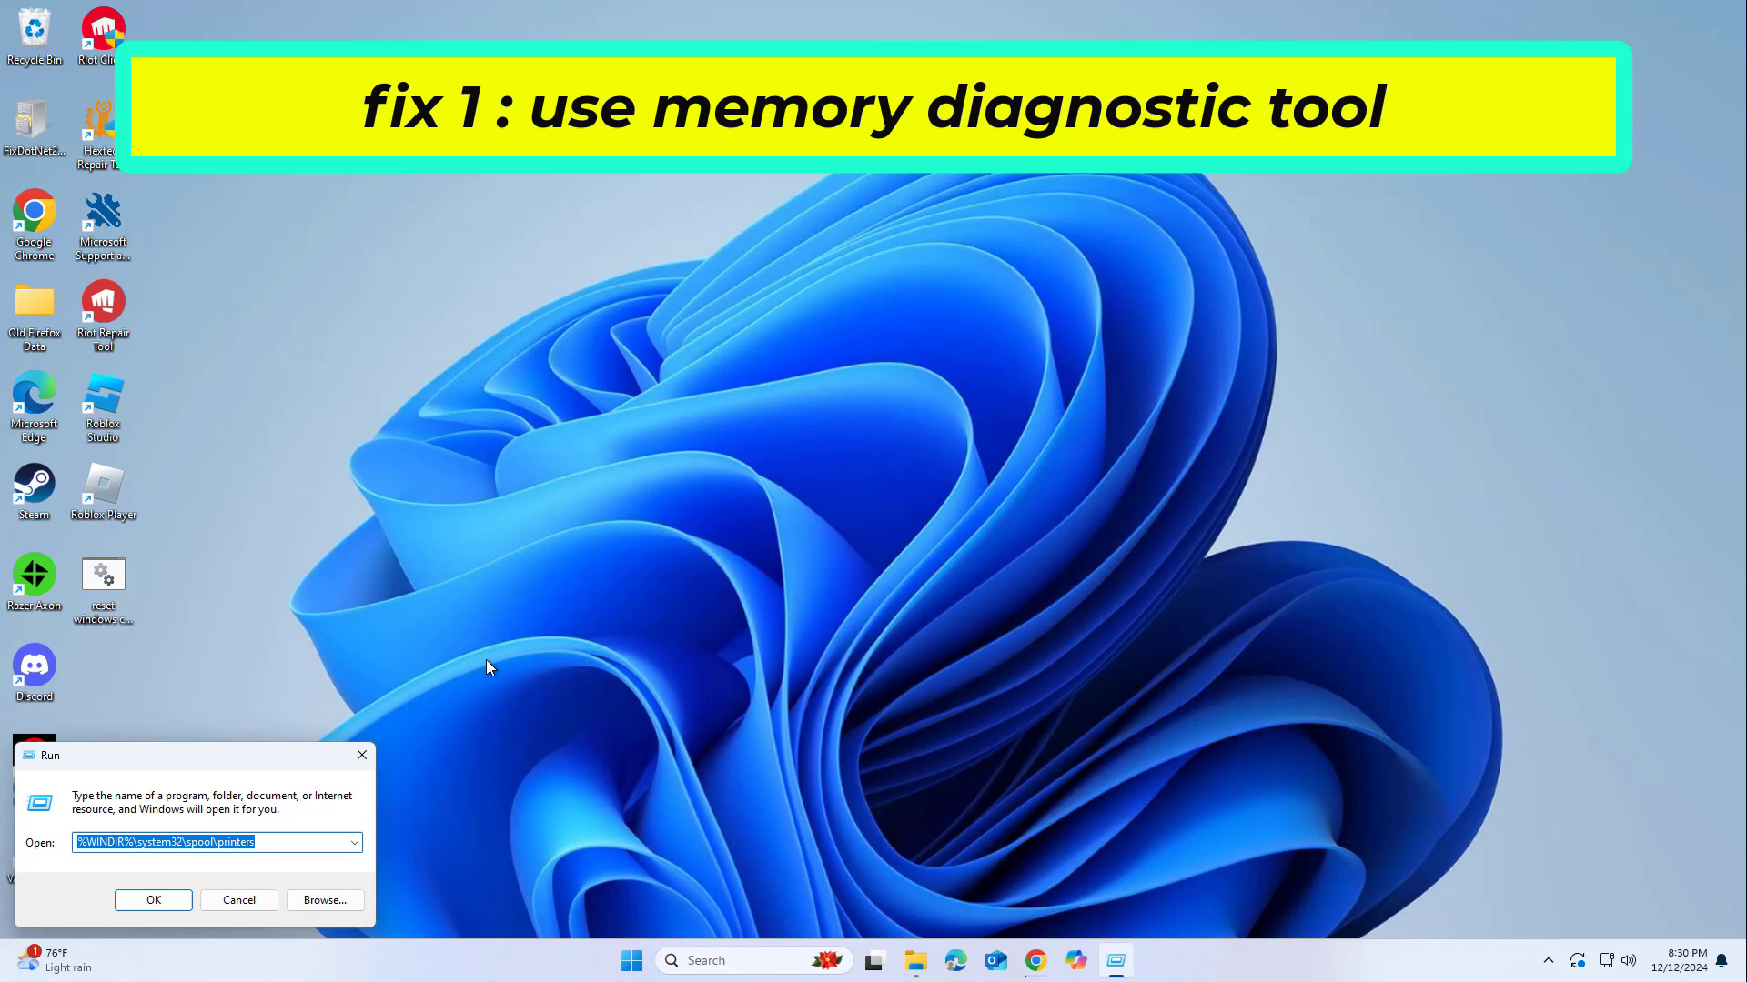
left_click_drag(189, 757, 803, 376)
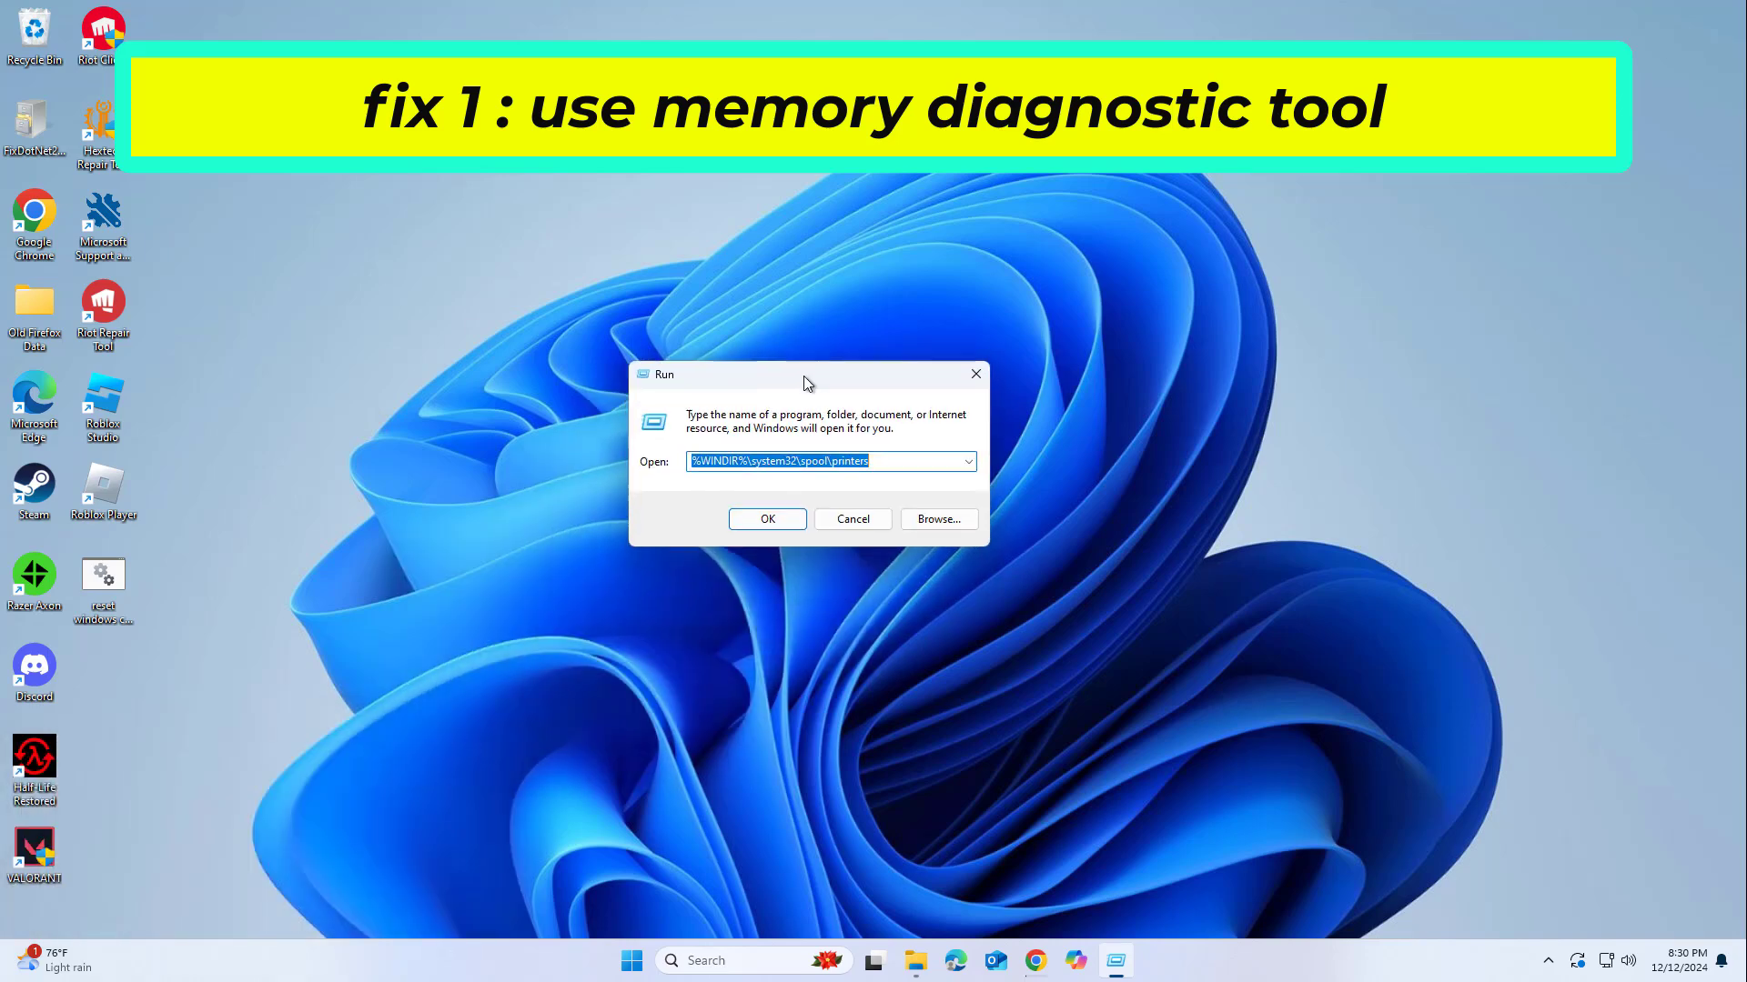
left_click(969, 463)
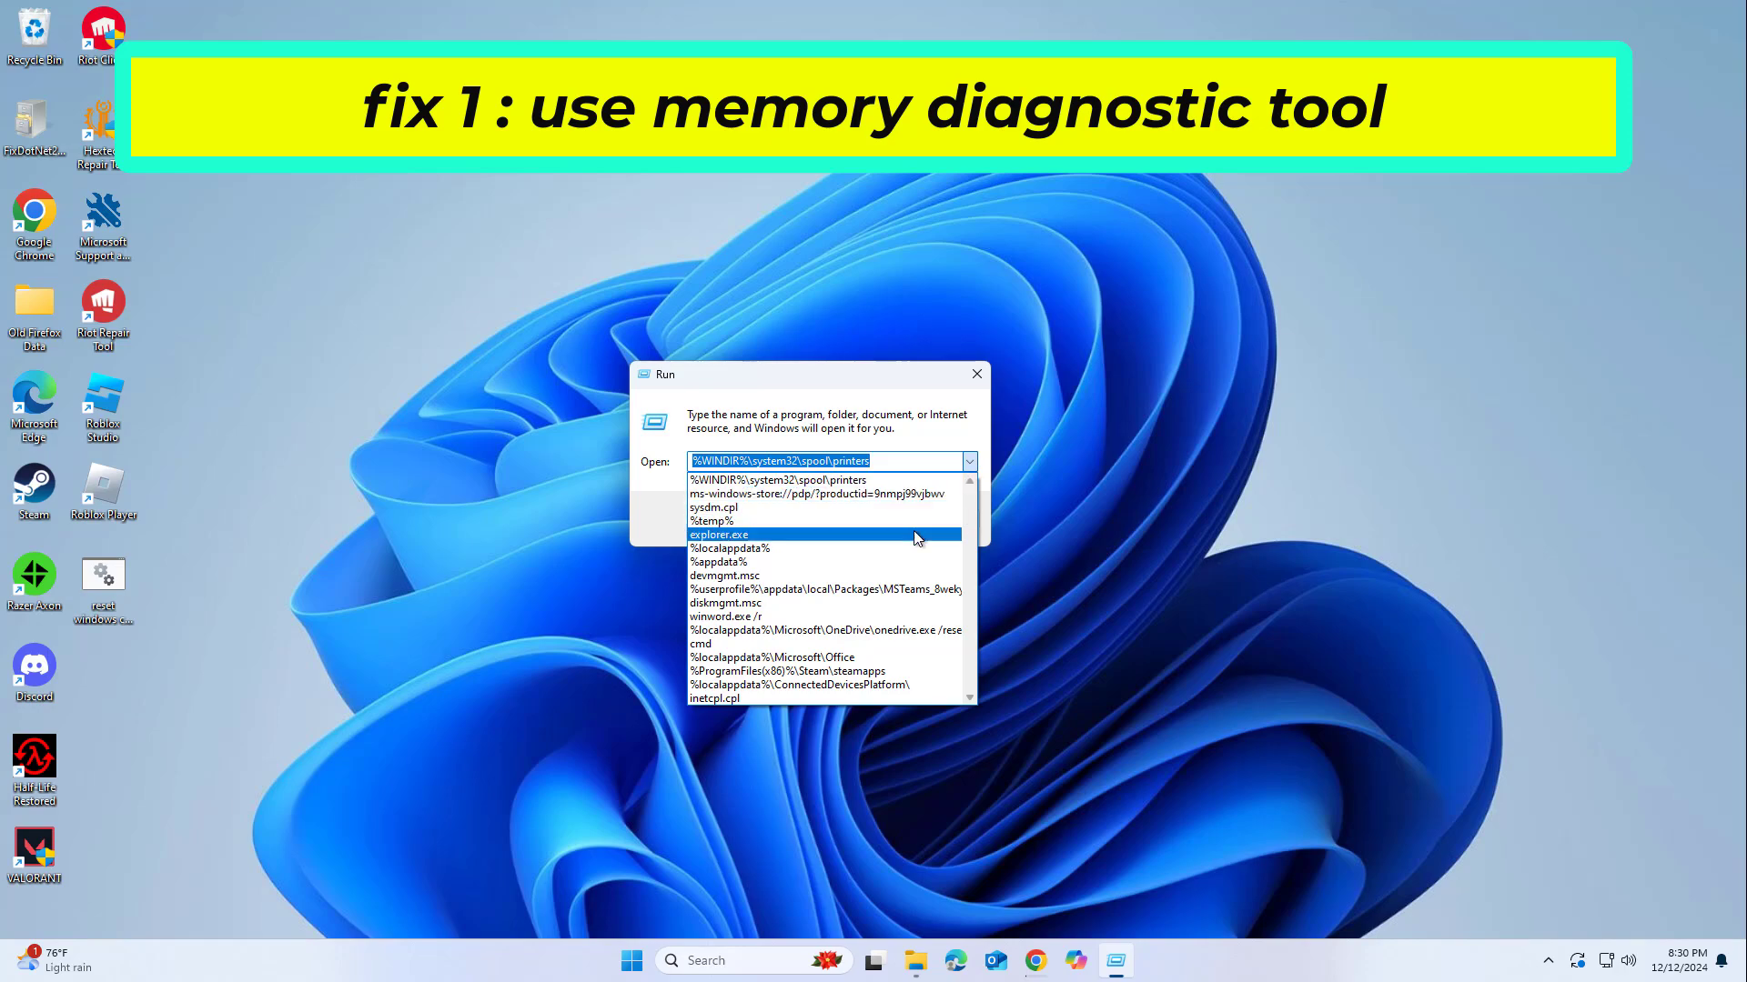
left_click(550, 269)
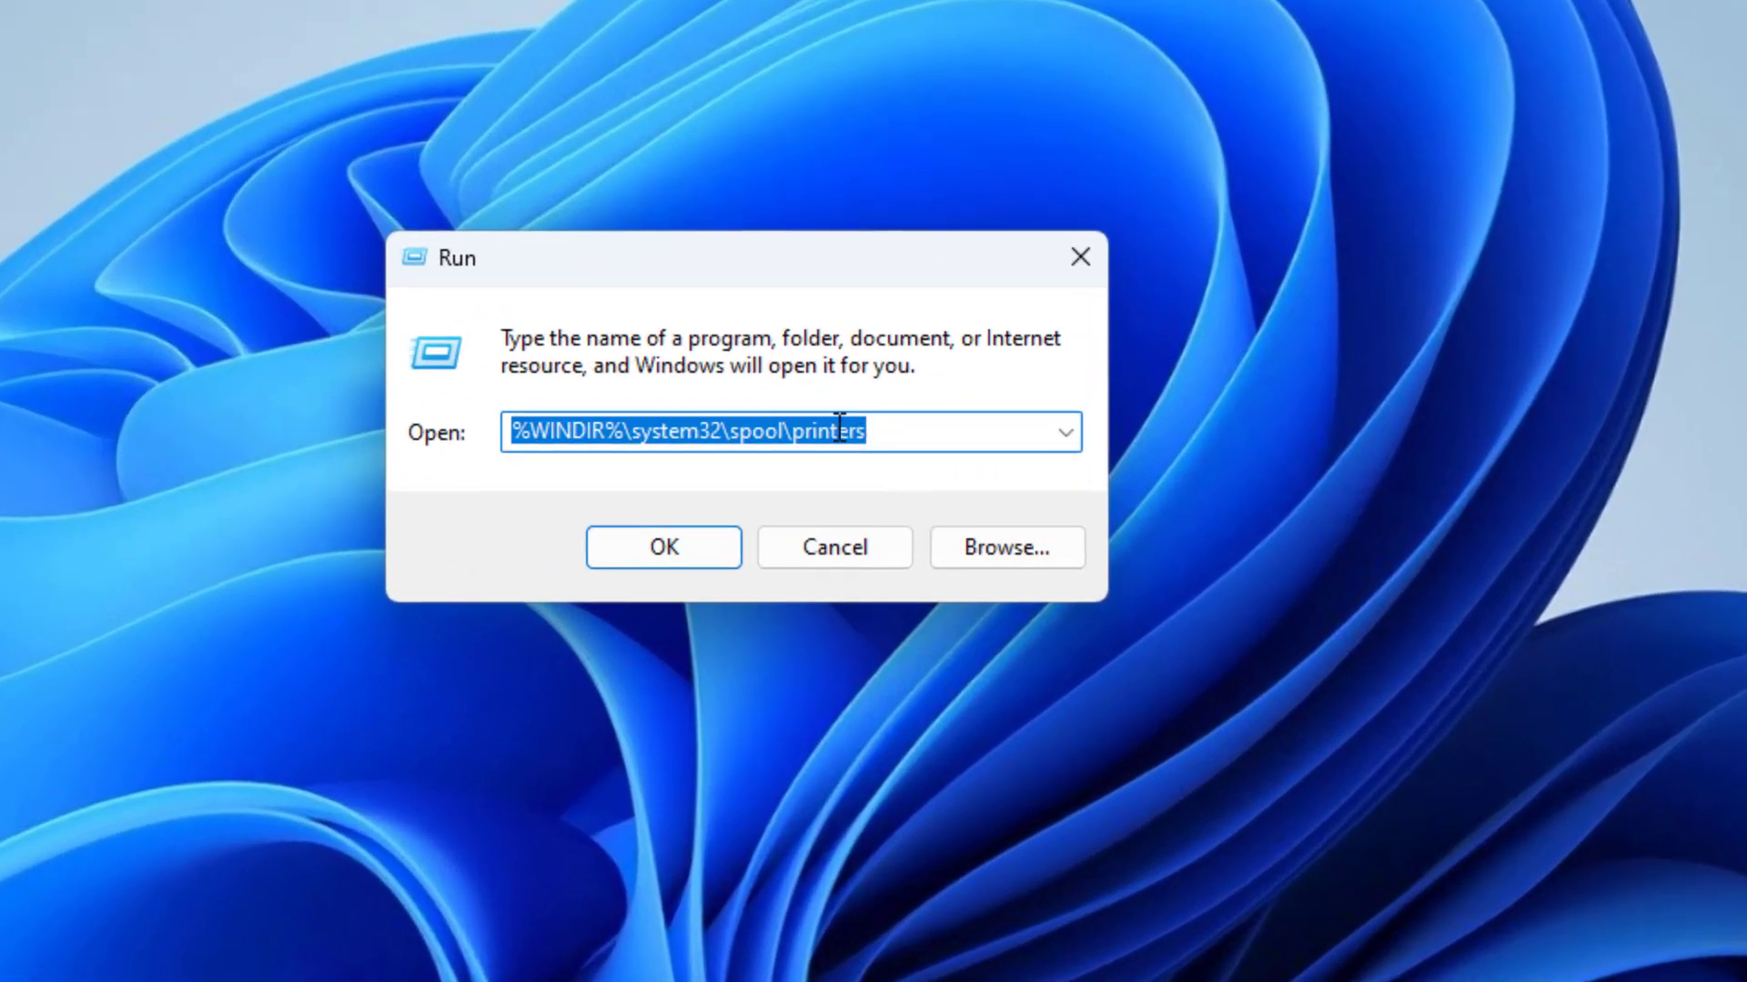
right_click(838, 432)
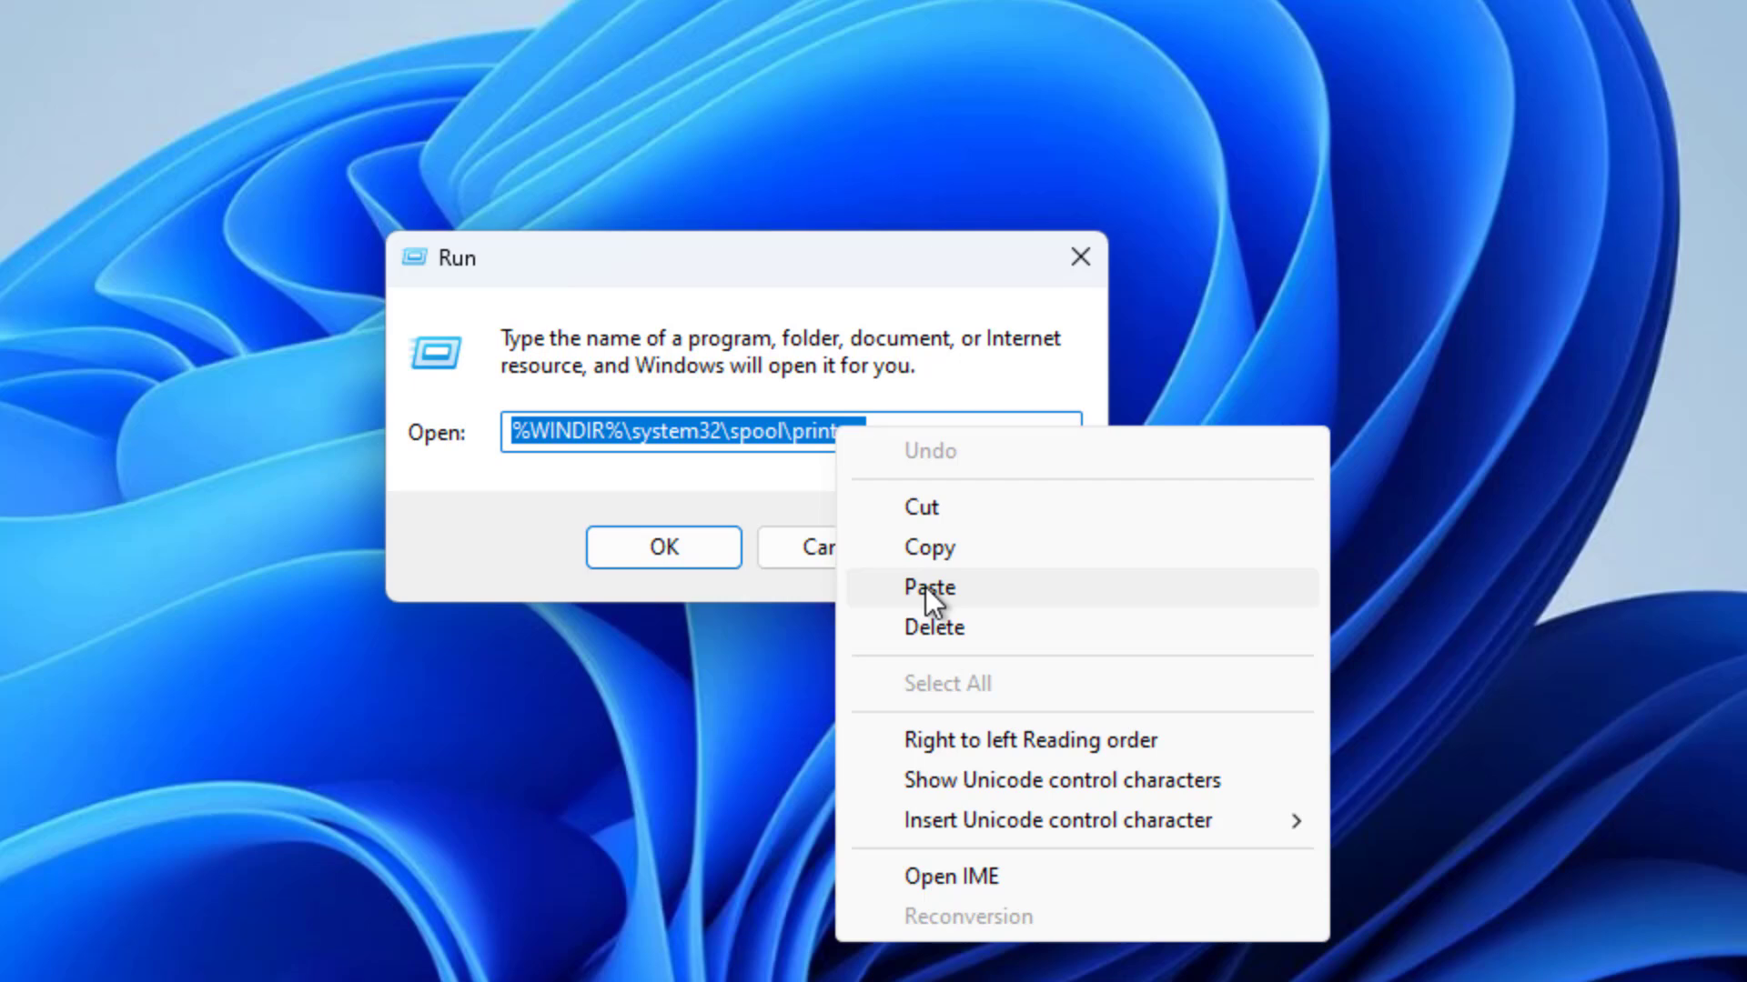
left_click(925, 587)
left_click(701, 537)
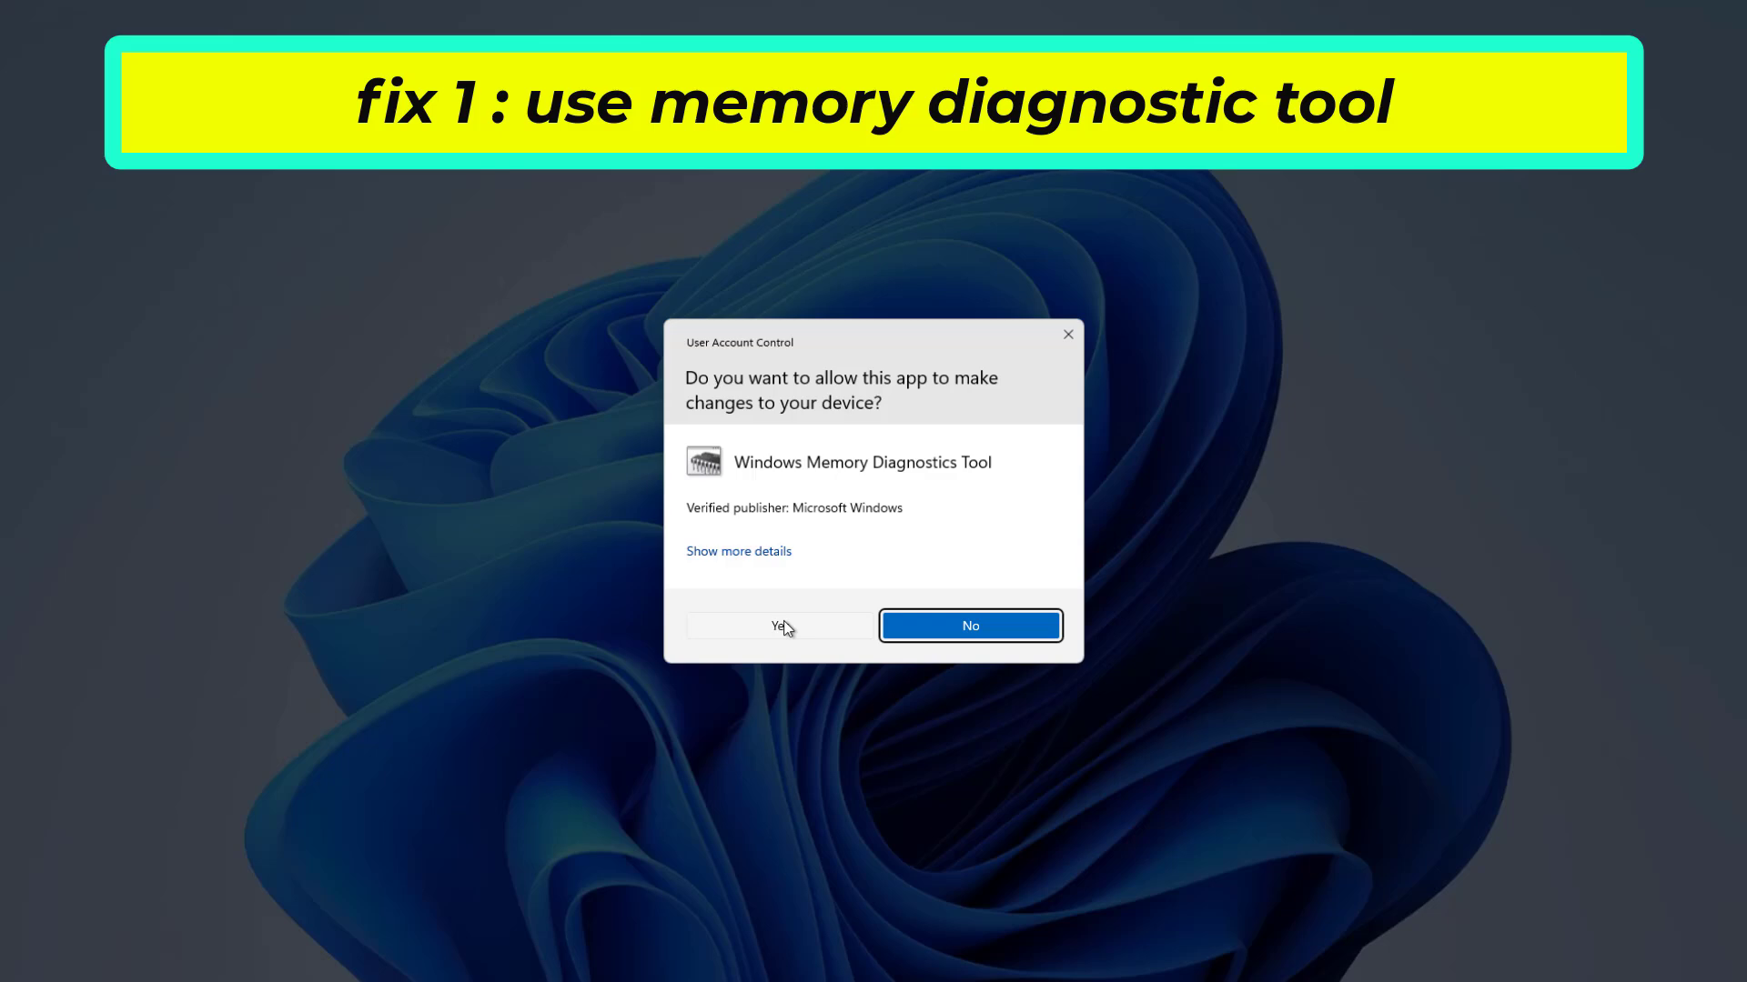
Allow Windows Memory Diagnostic and restart now to check for memory problems
left_click(785, 627)
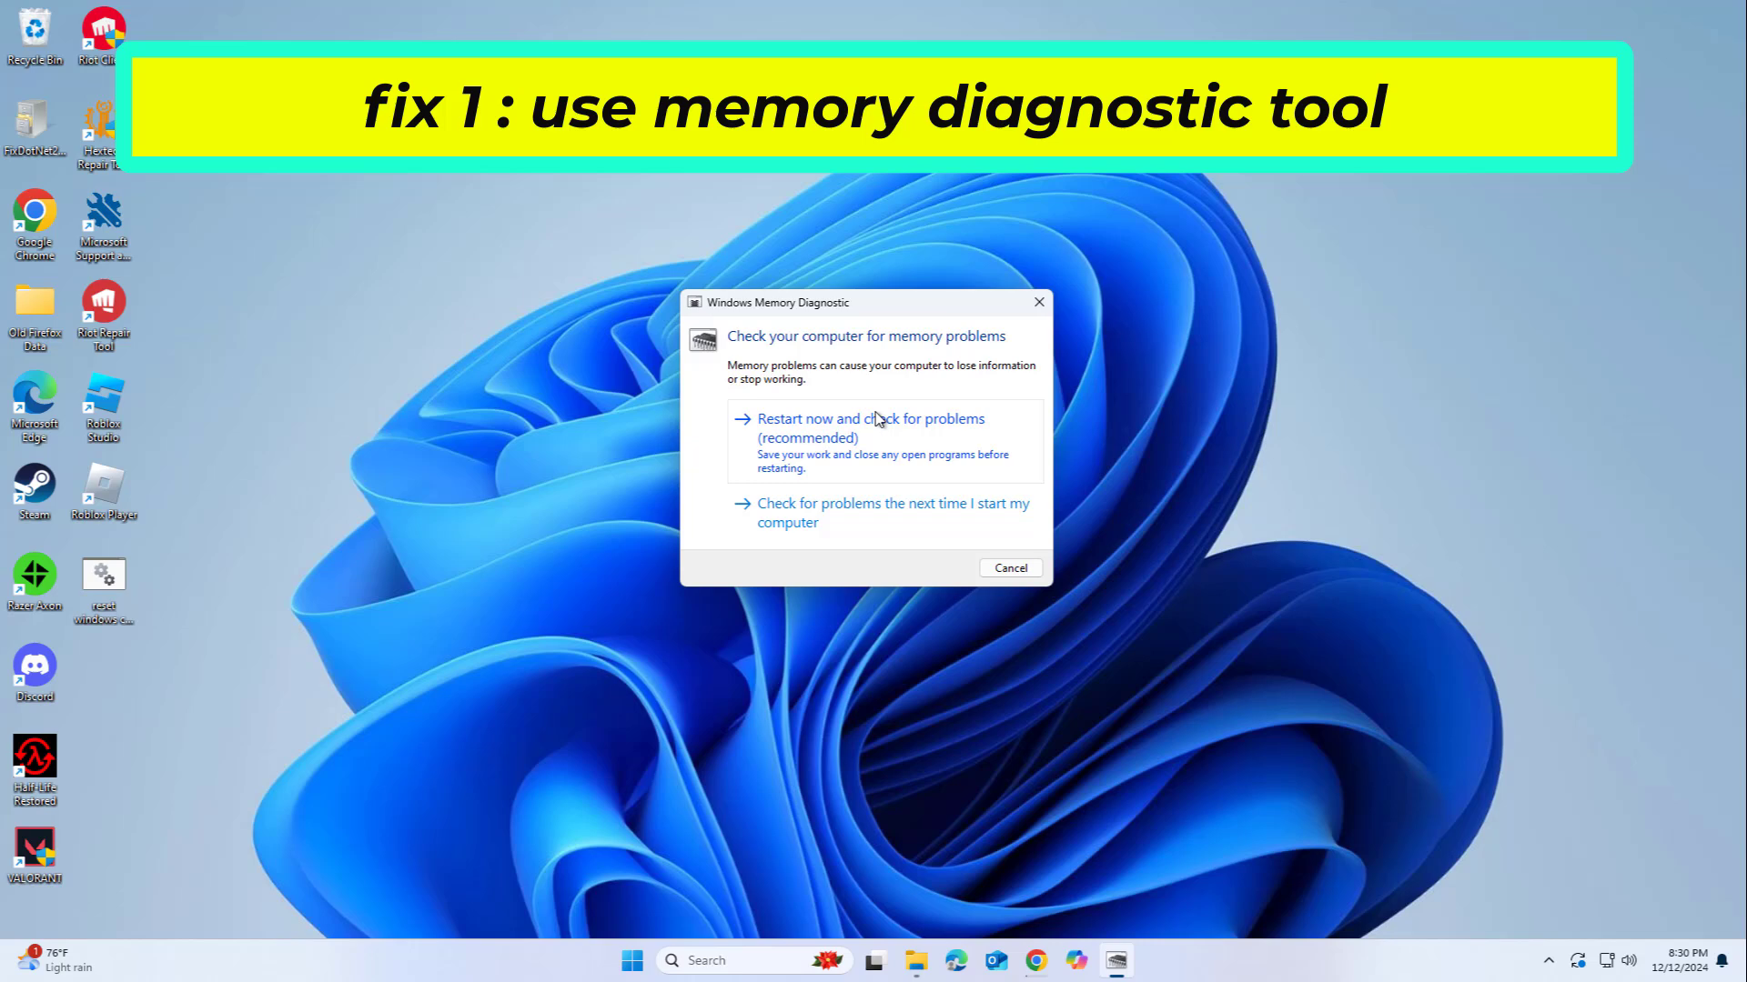
left_click(876, 420)
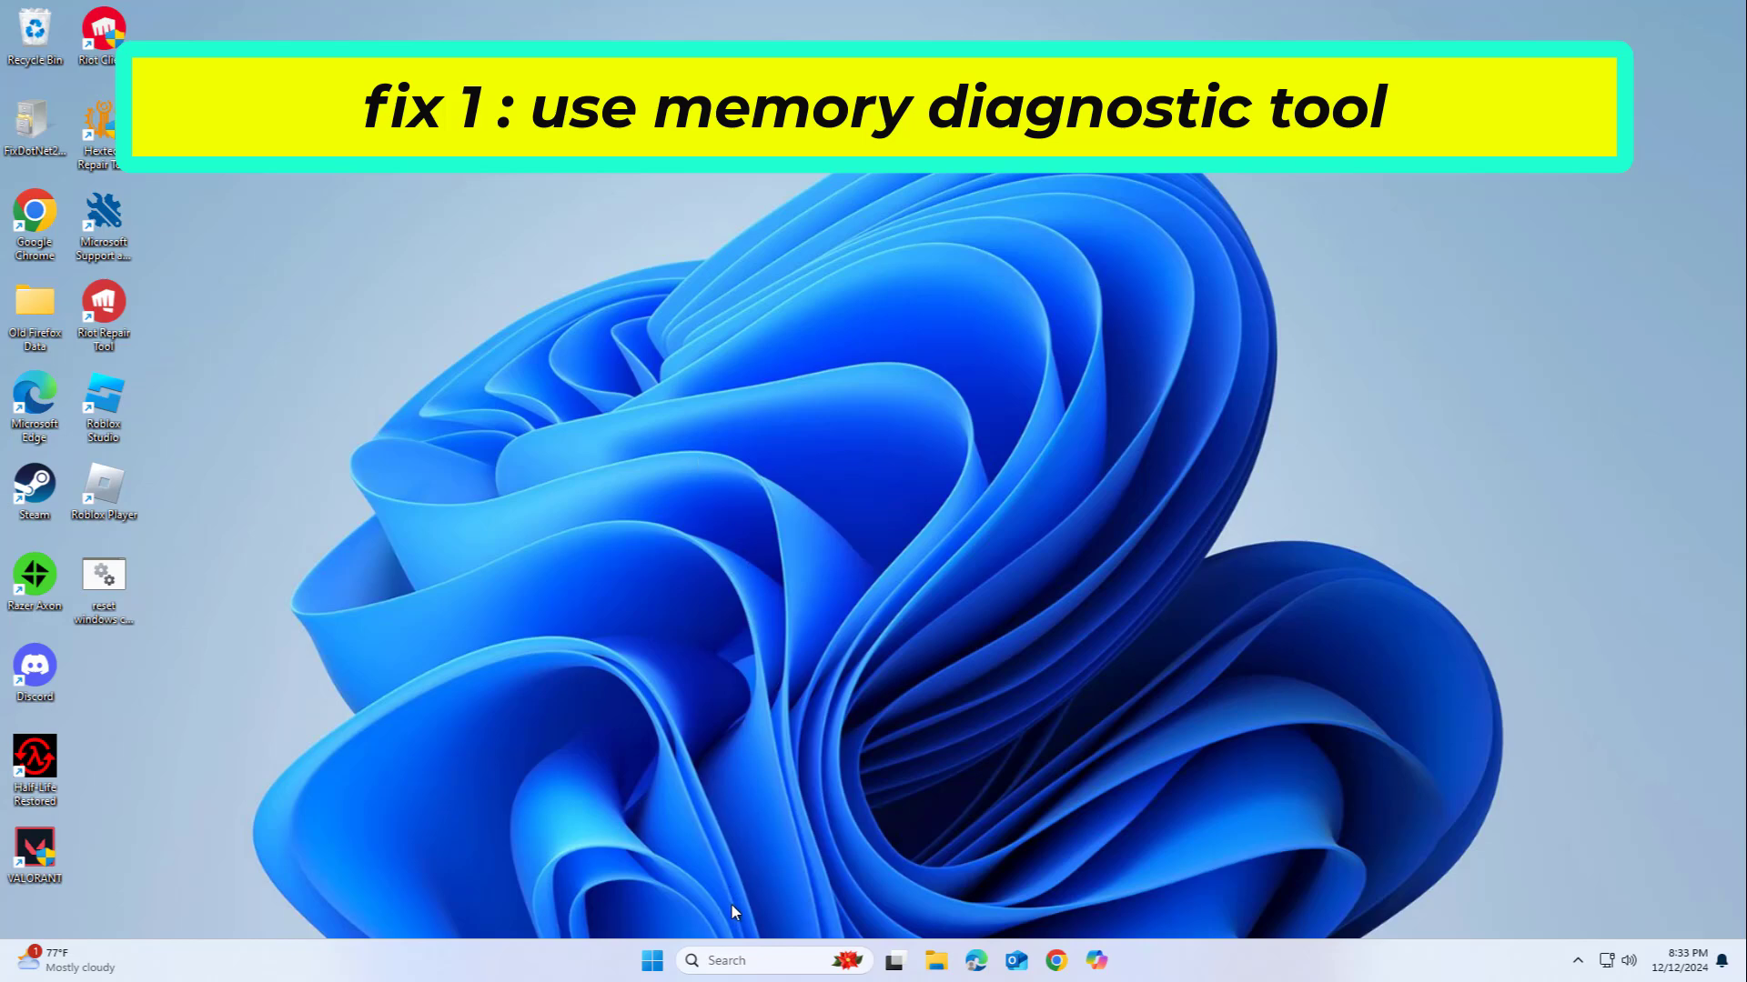
Search the taskbar for 'control panel' and launch Control Panel
left_click(731, 964)
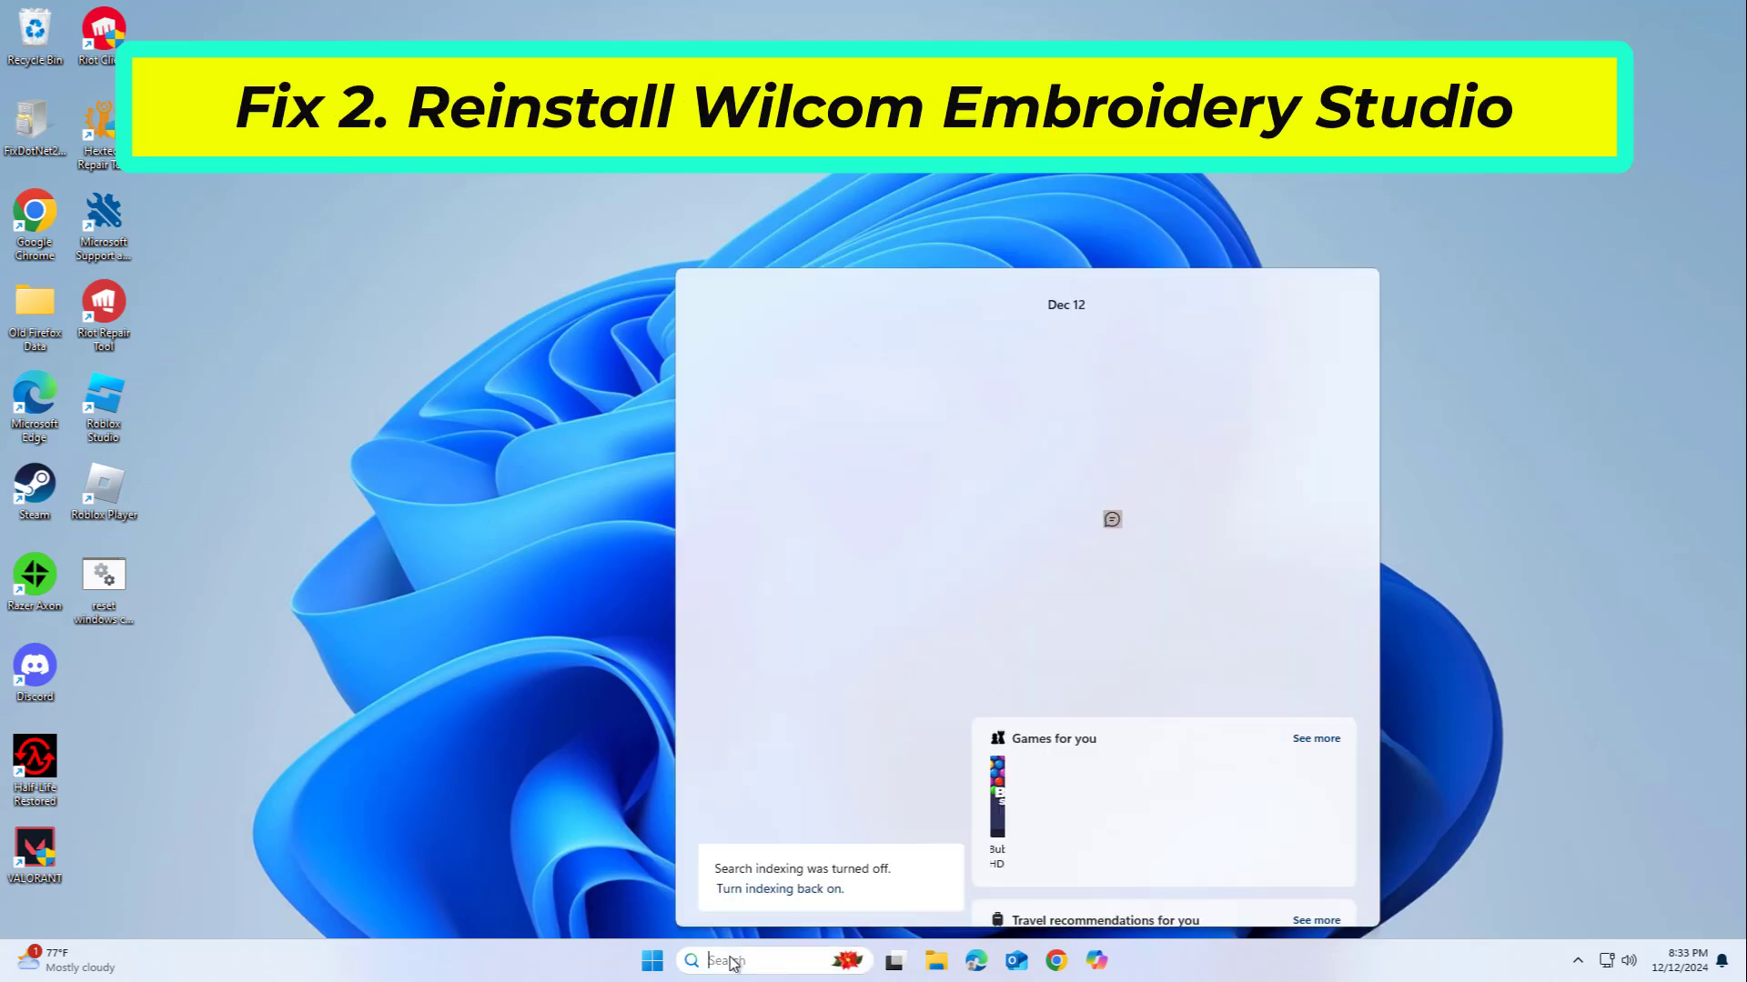
type("cntr")
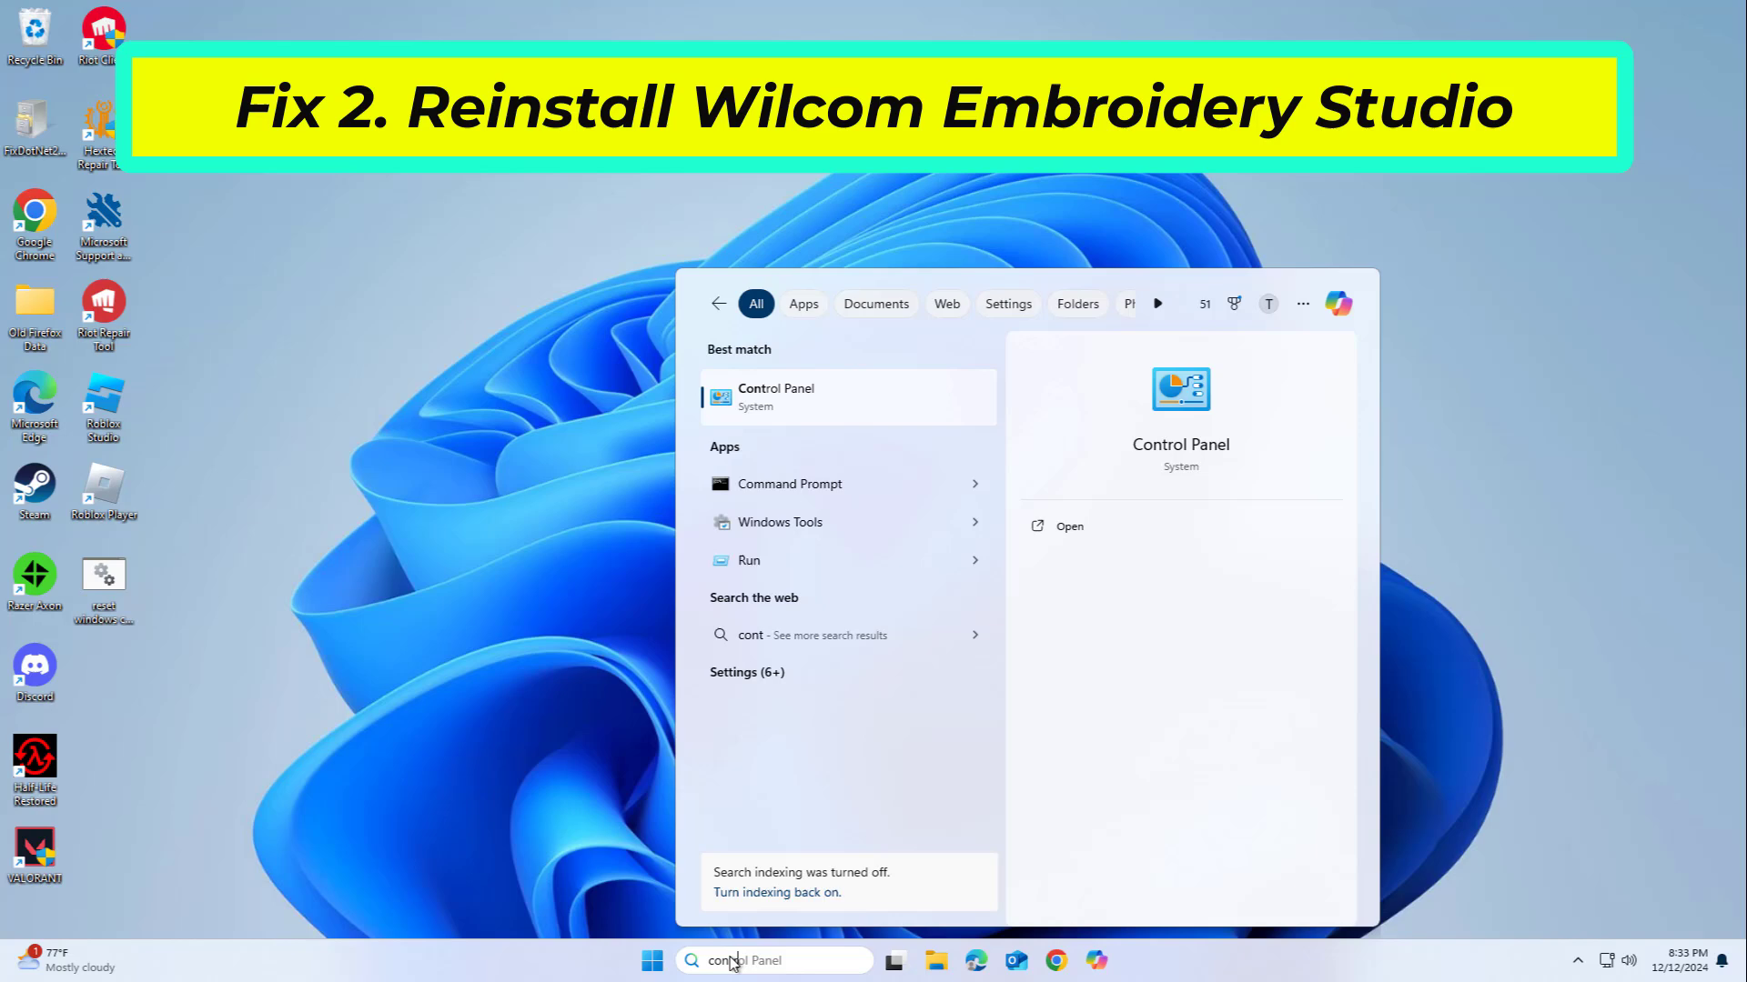
type("ol")
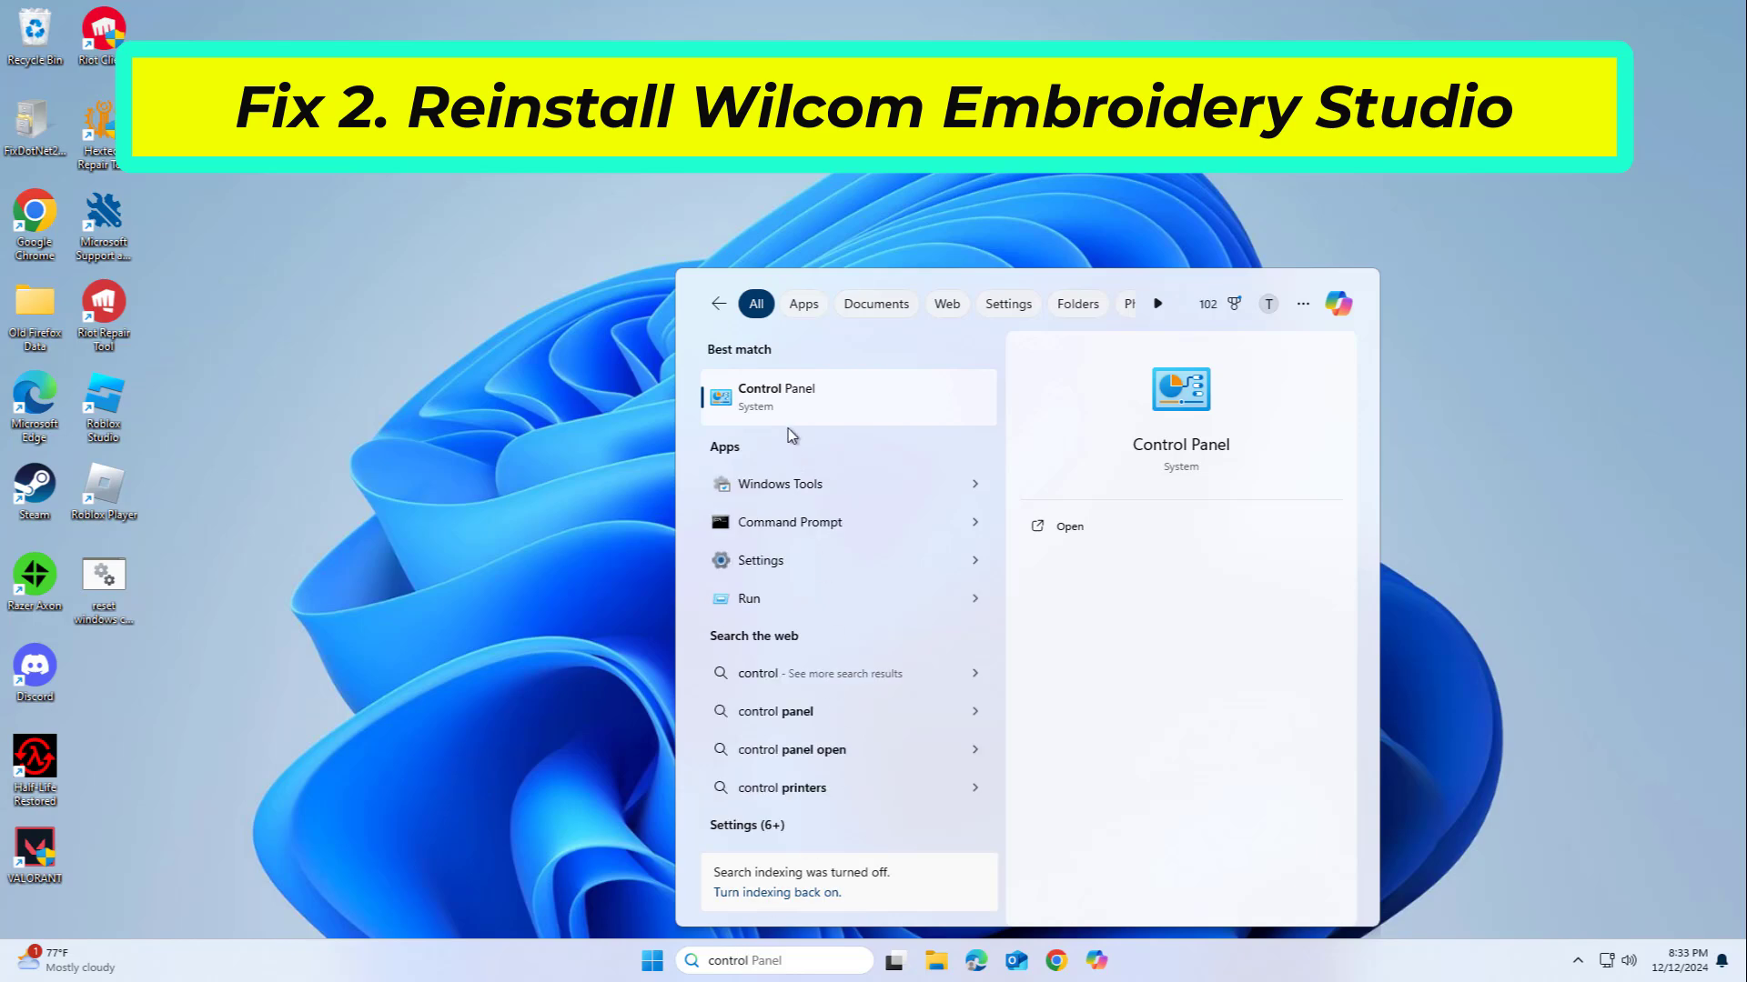
left_click(792, 403)
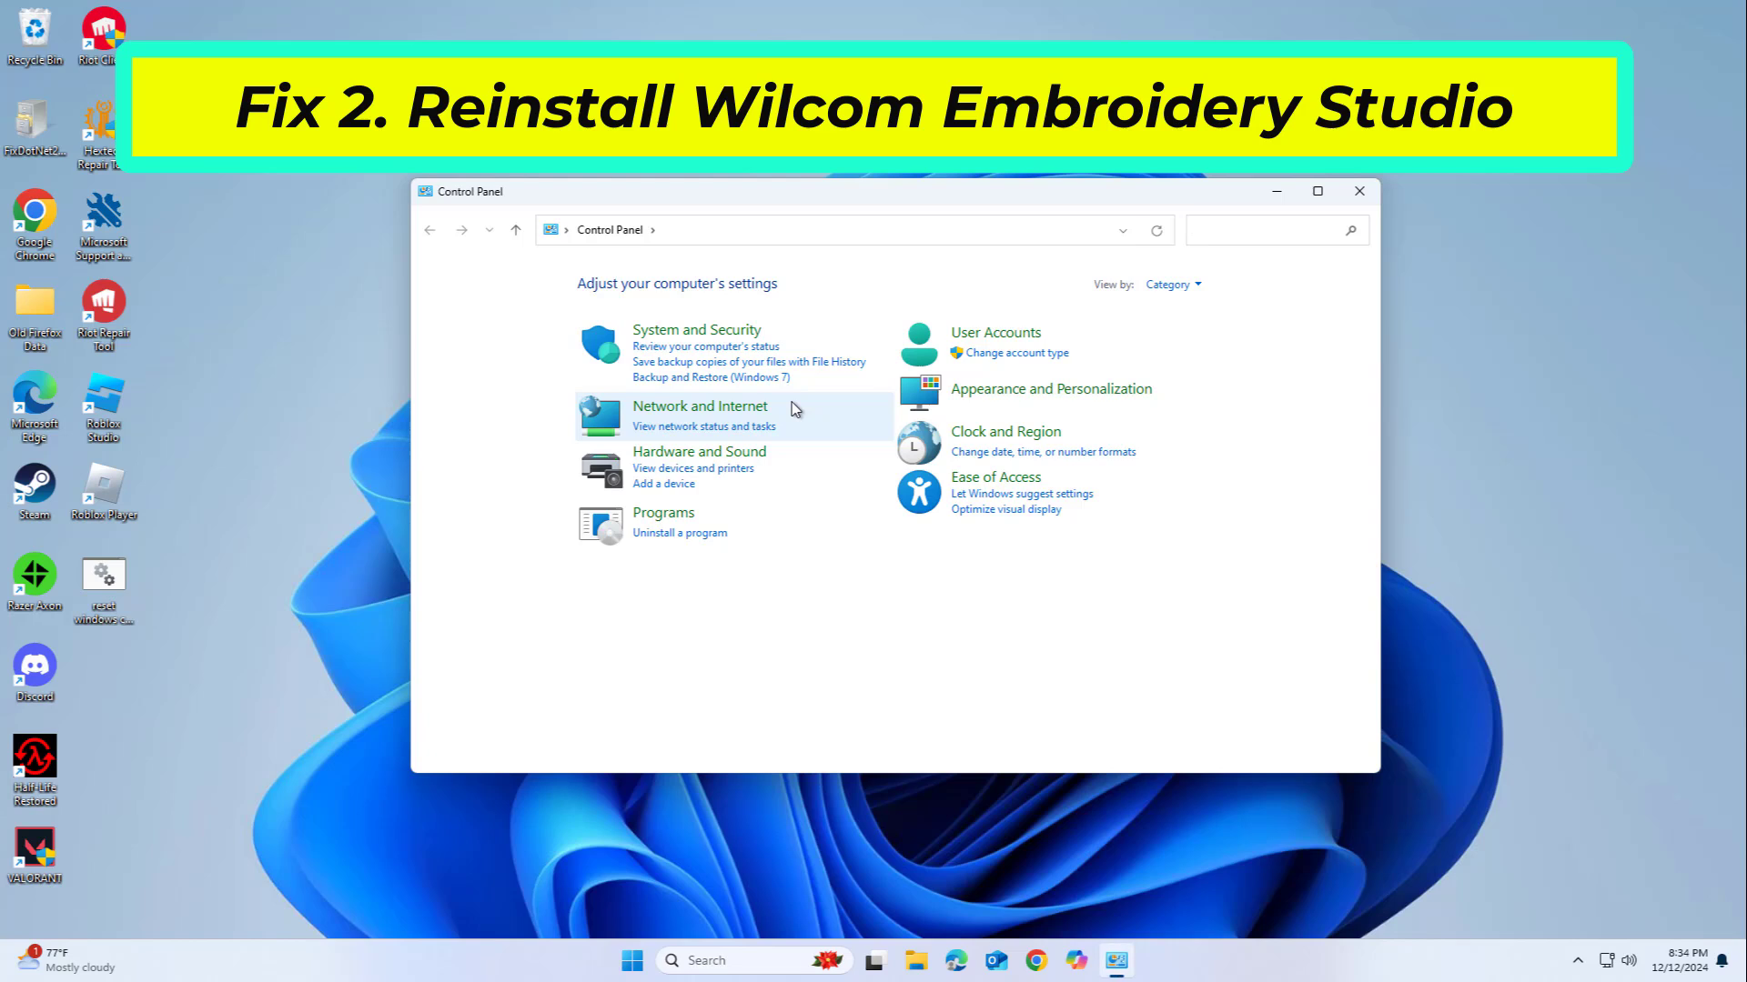
Go to Uninstall a program, show Uninstall for Razer Axon, then begin a search for system restore
left_click(682, 533)
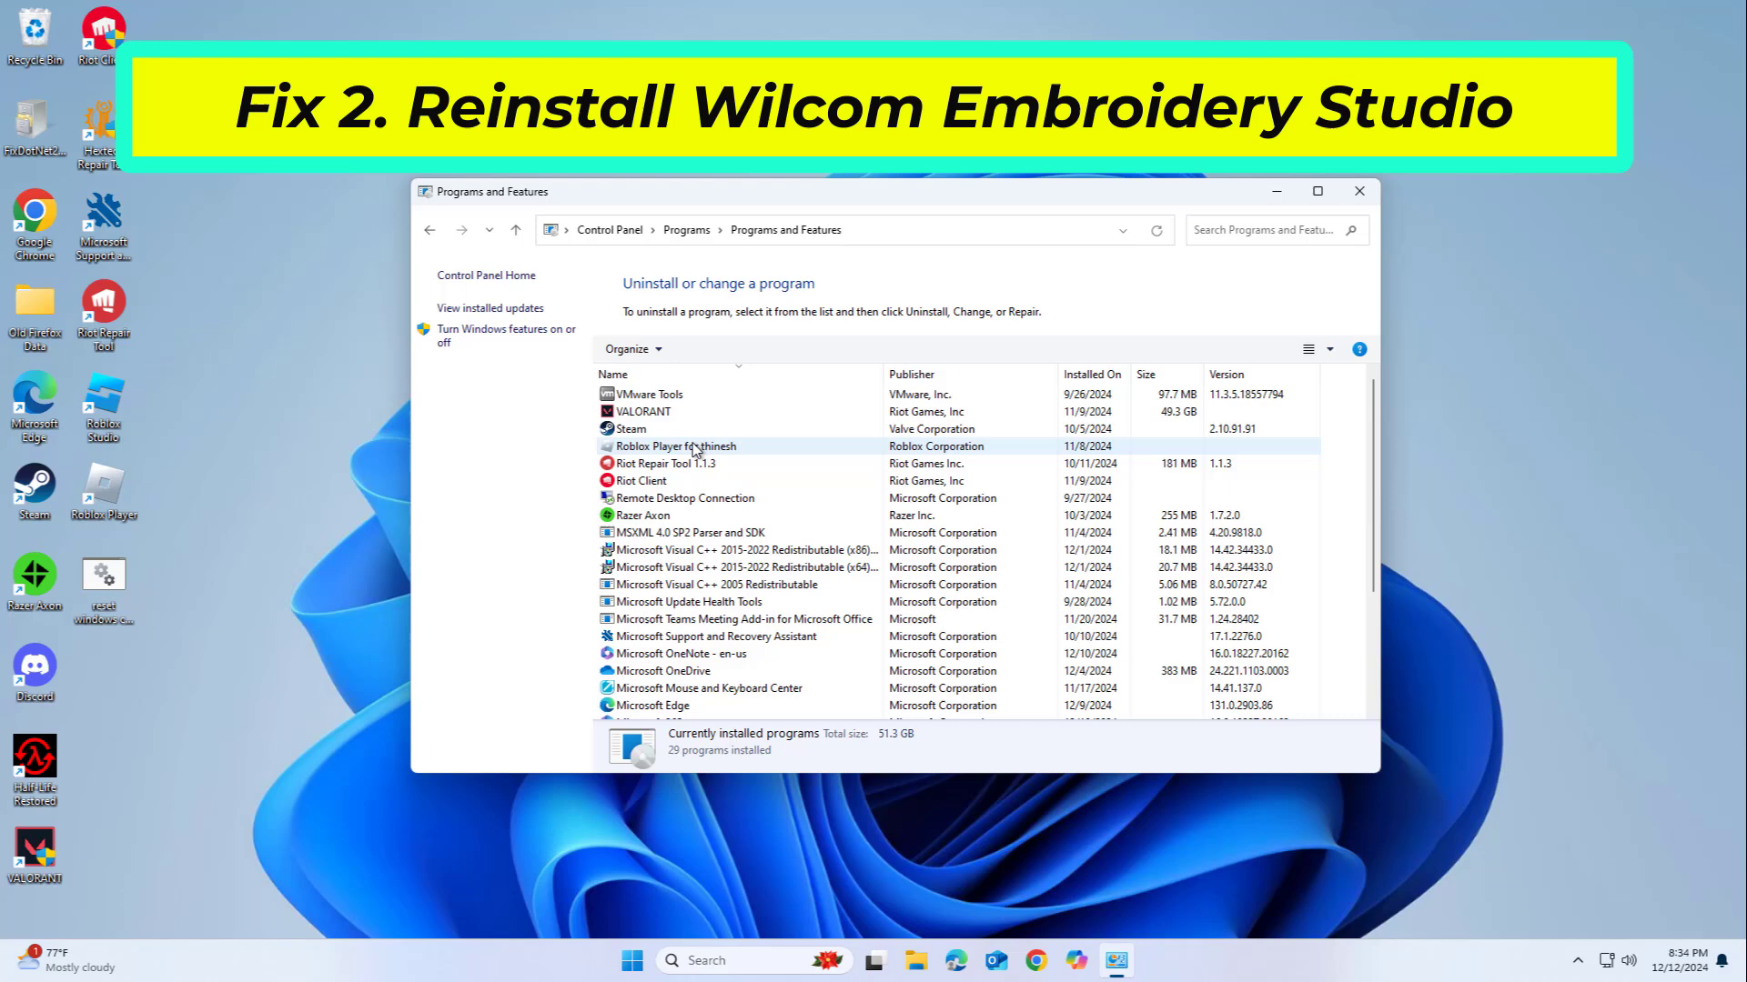
scroll(691, 464, "down", 1)
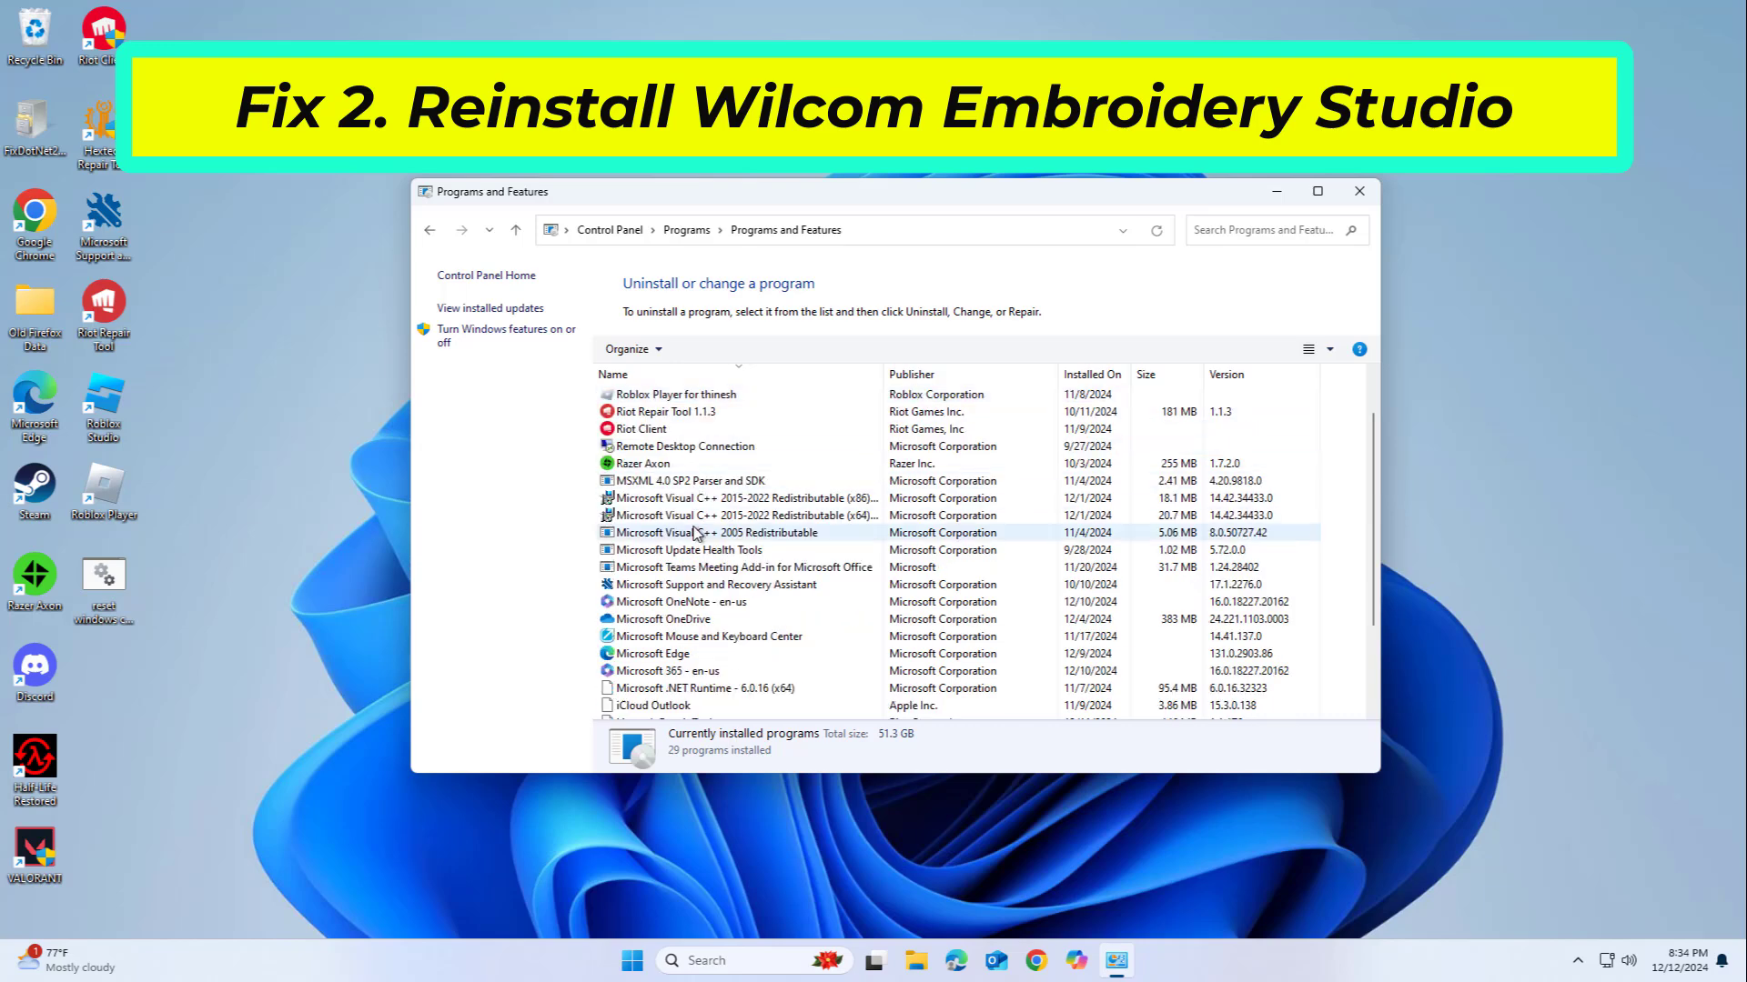
scroll(693, 505, "down", 2)
scroll(696, 542, "up", 3)
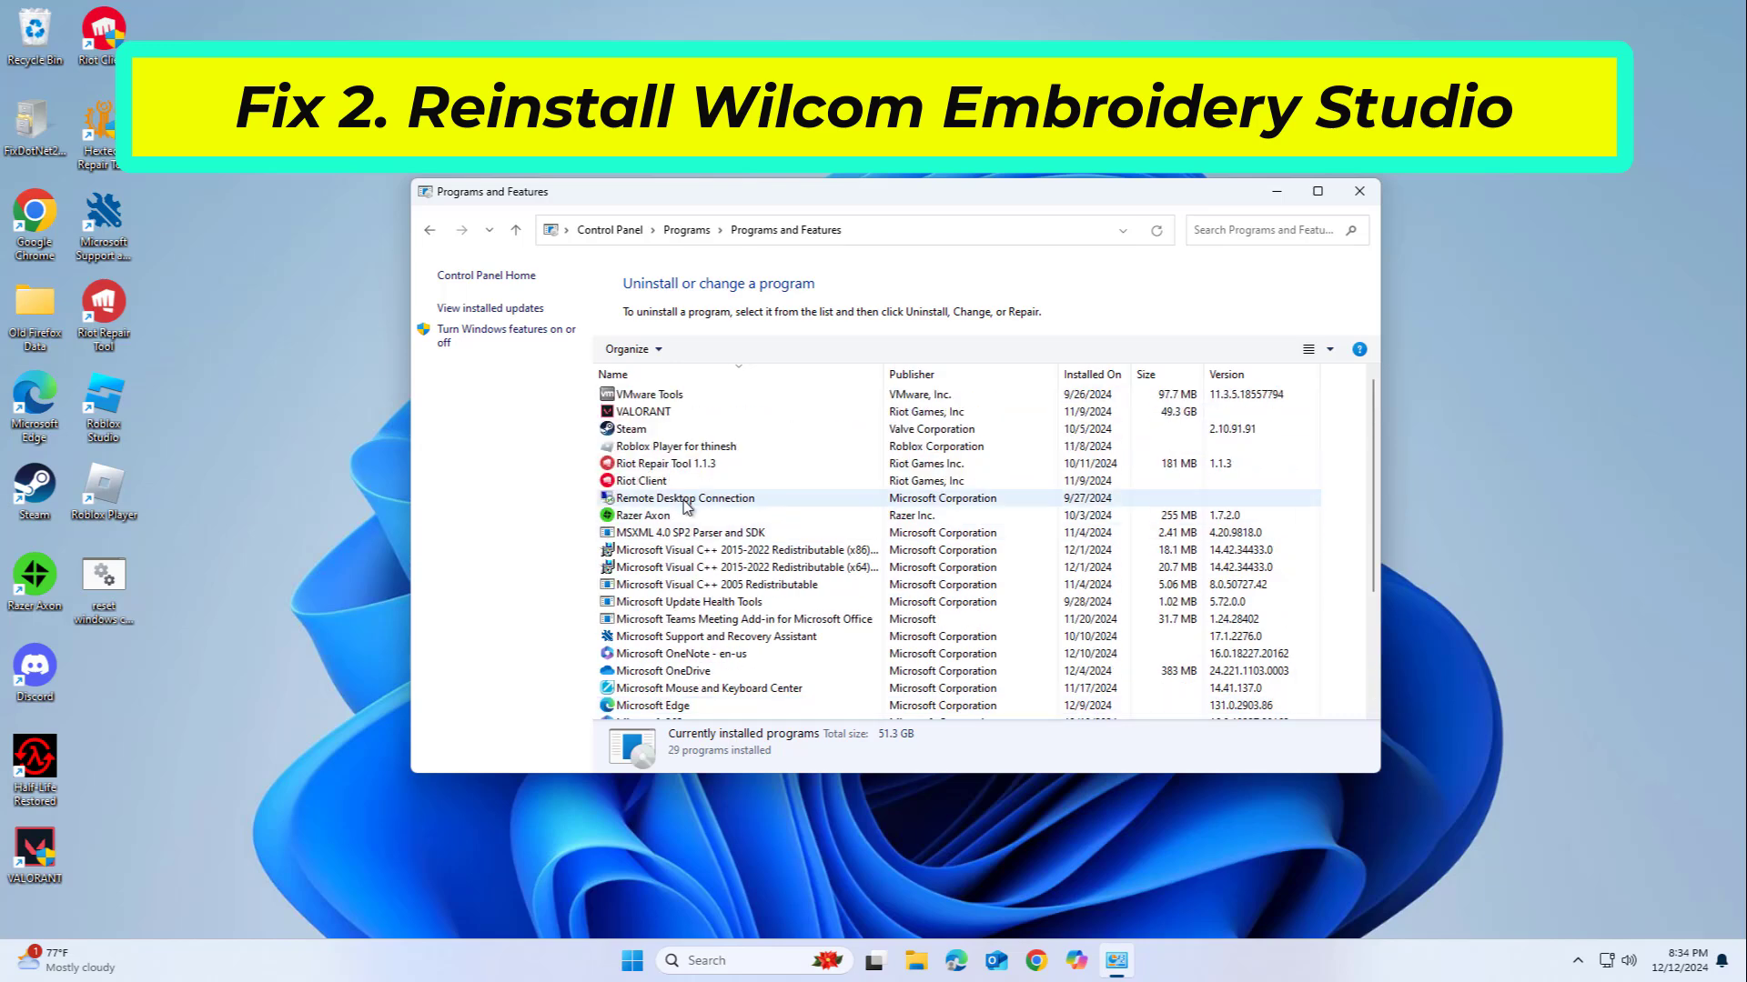
right_click(701, 517)
right_click(669, 517)
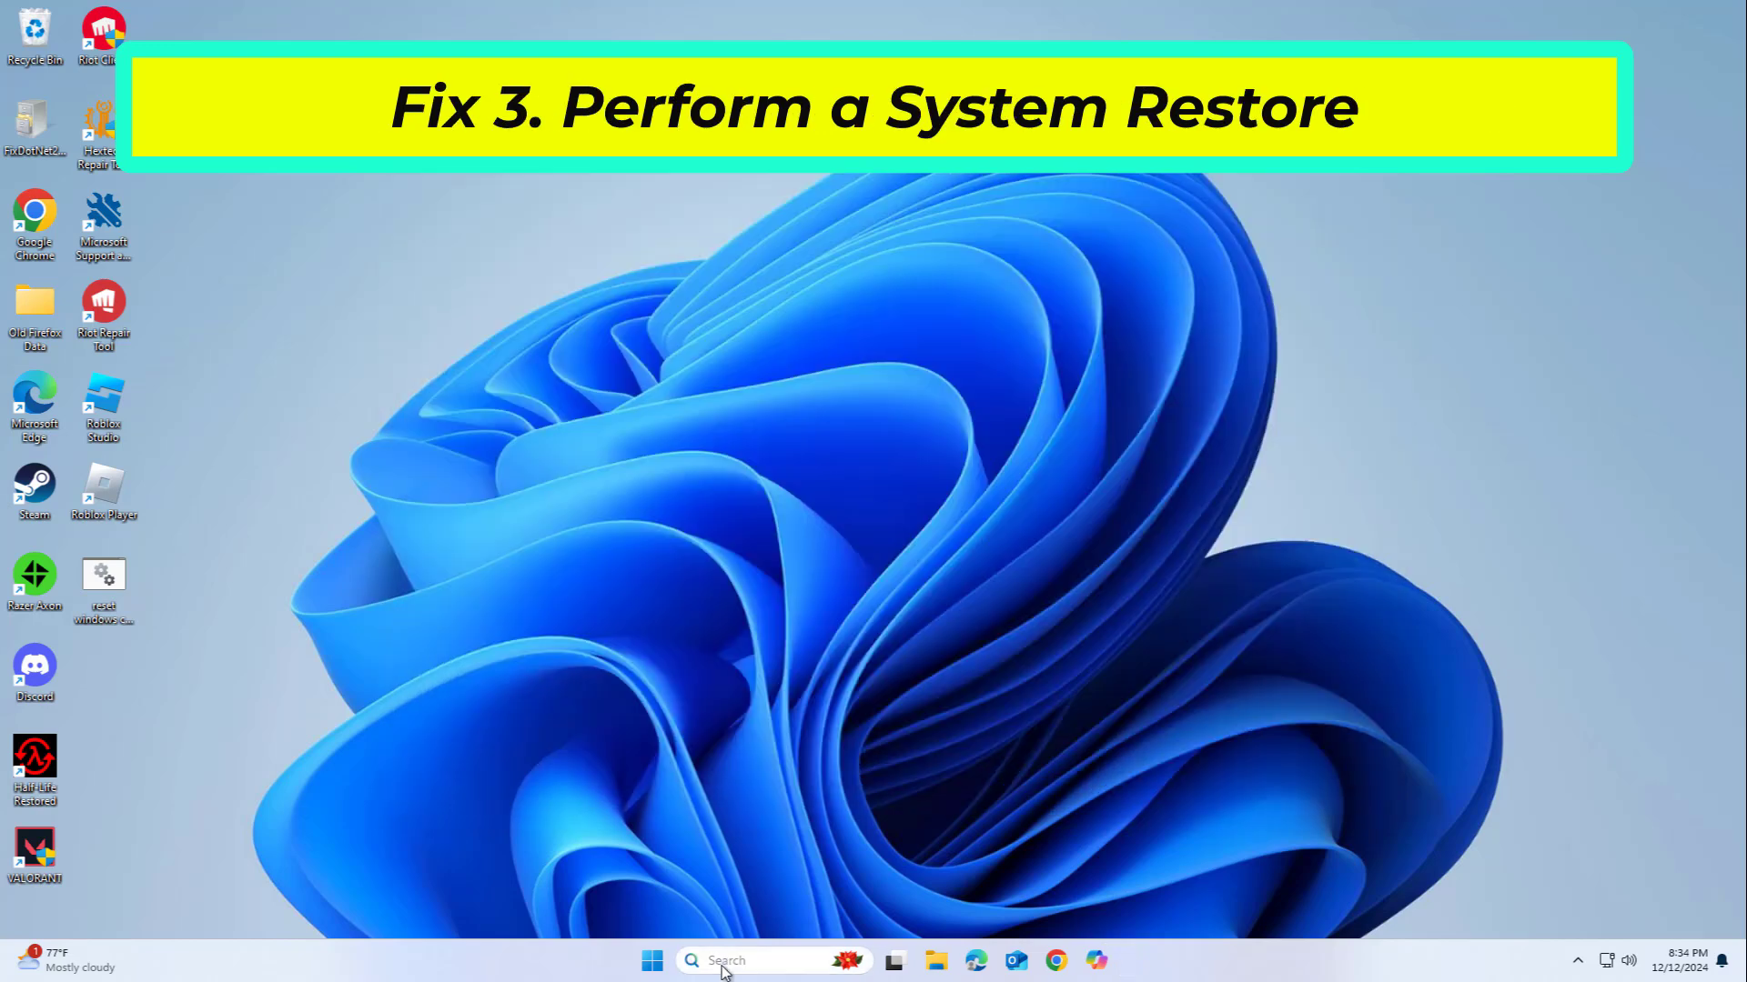
left_click(724, 969)
type("syst")
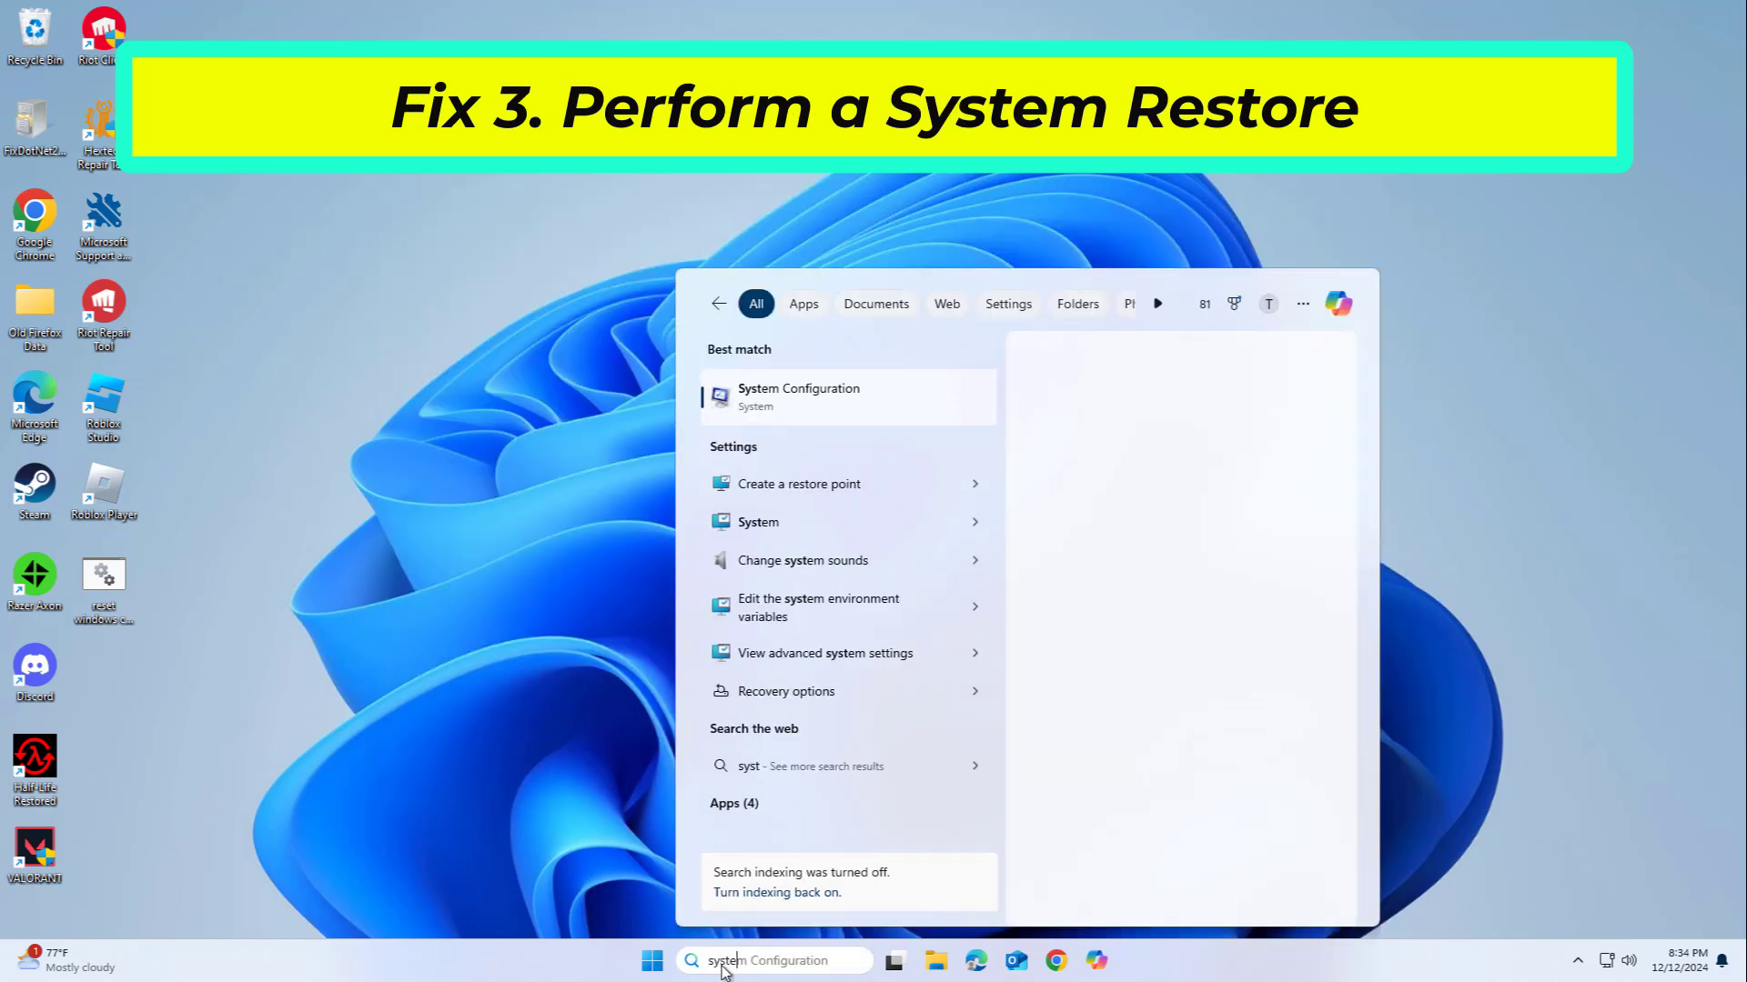
type("em res")
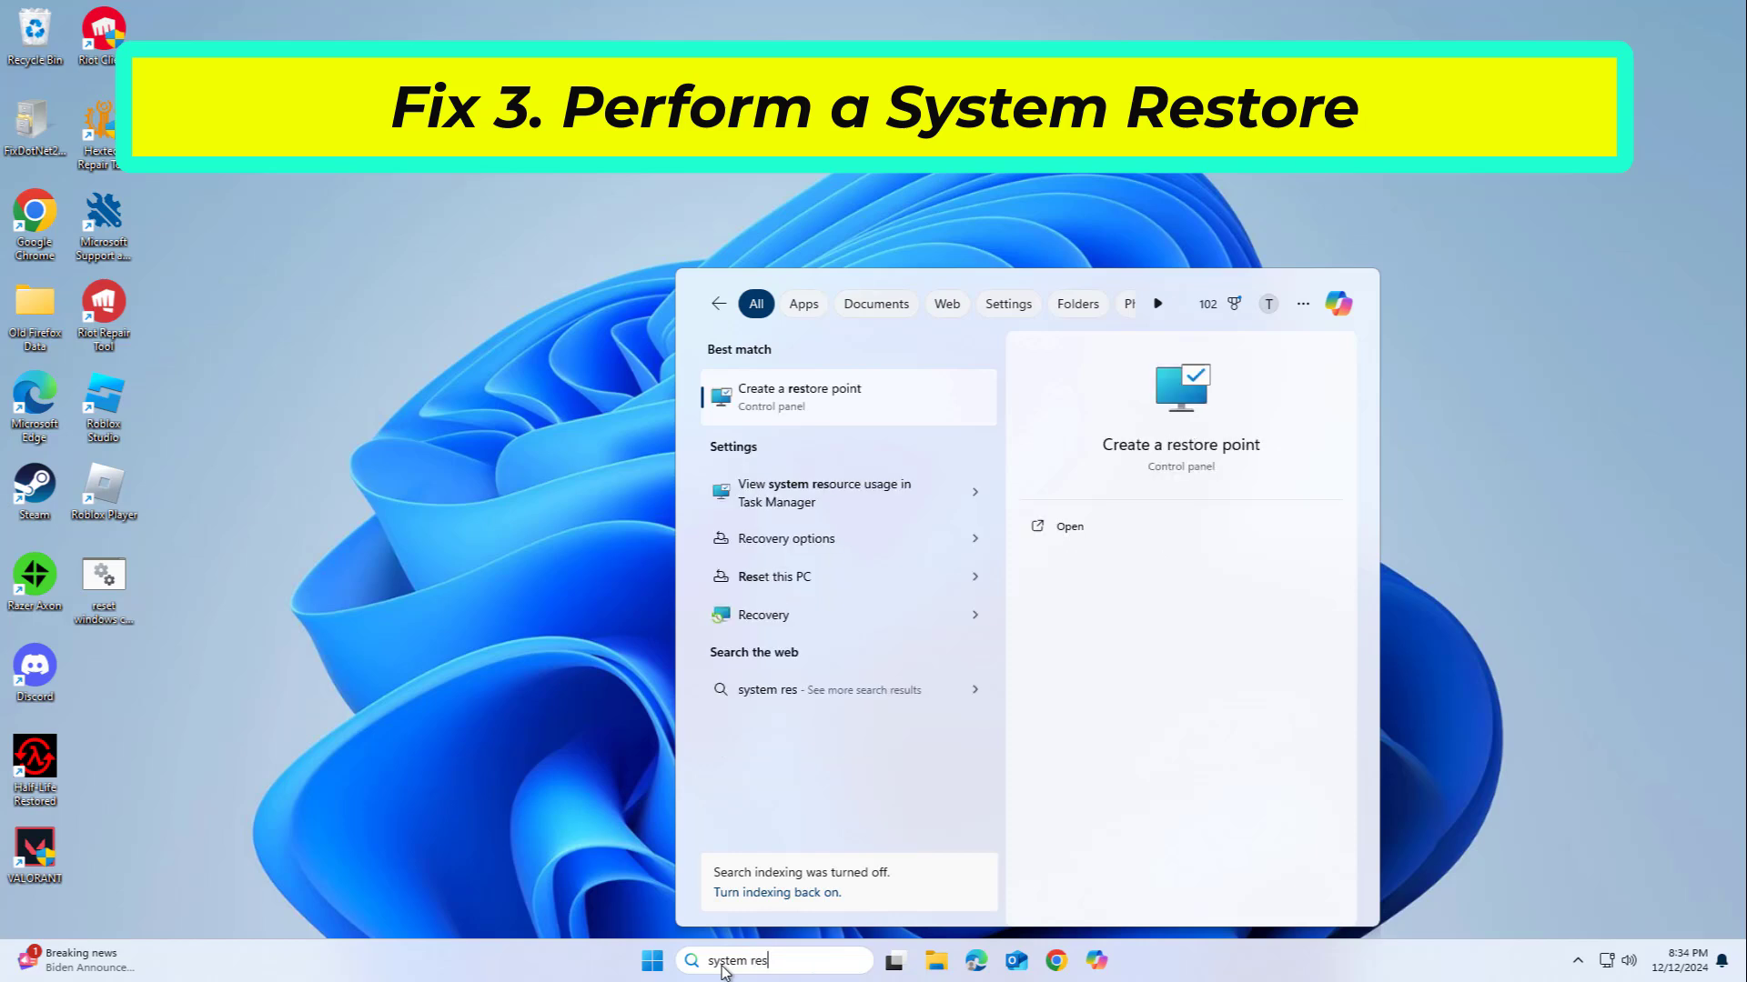
type("tore")
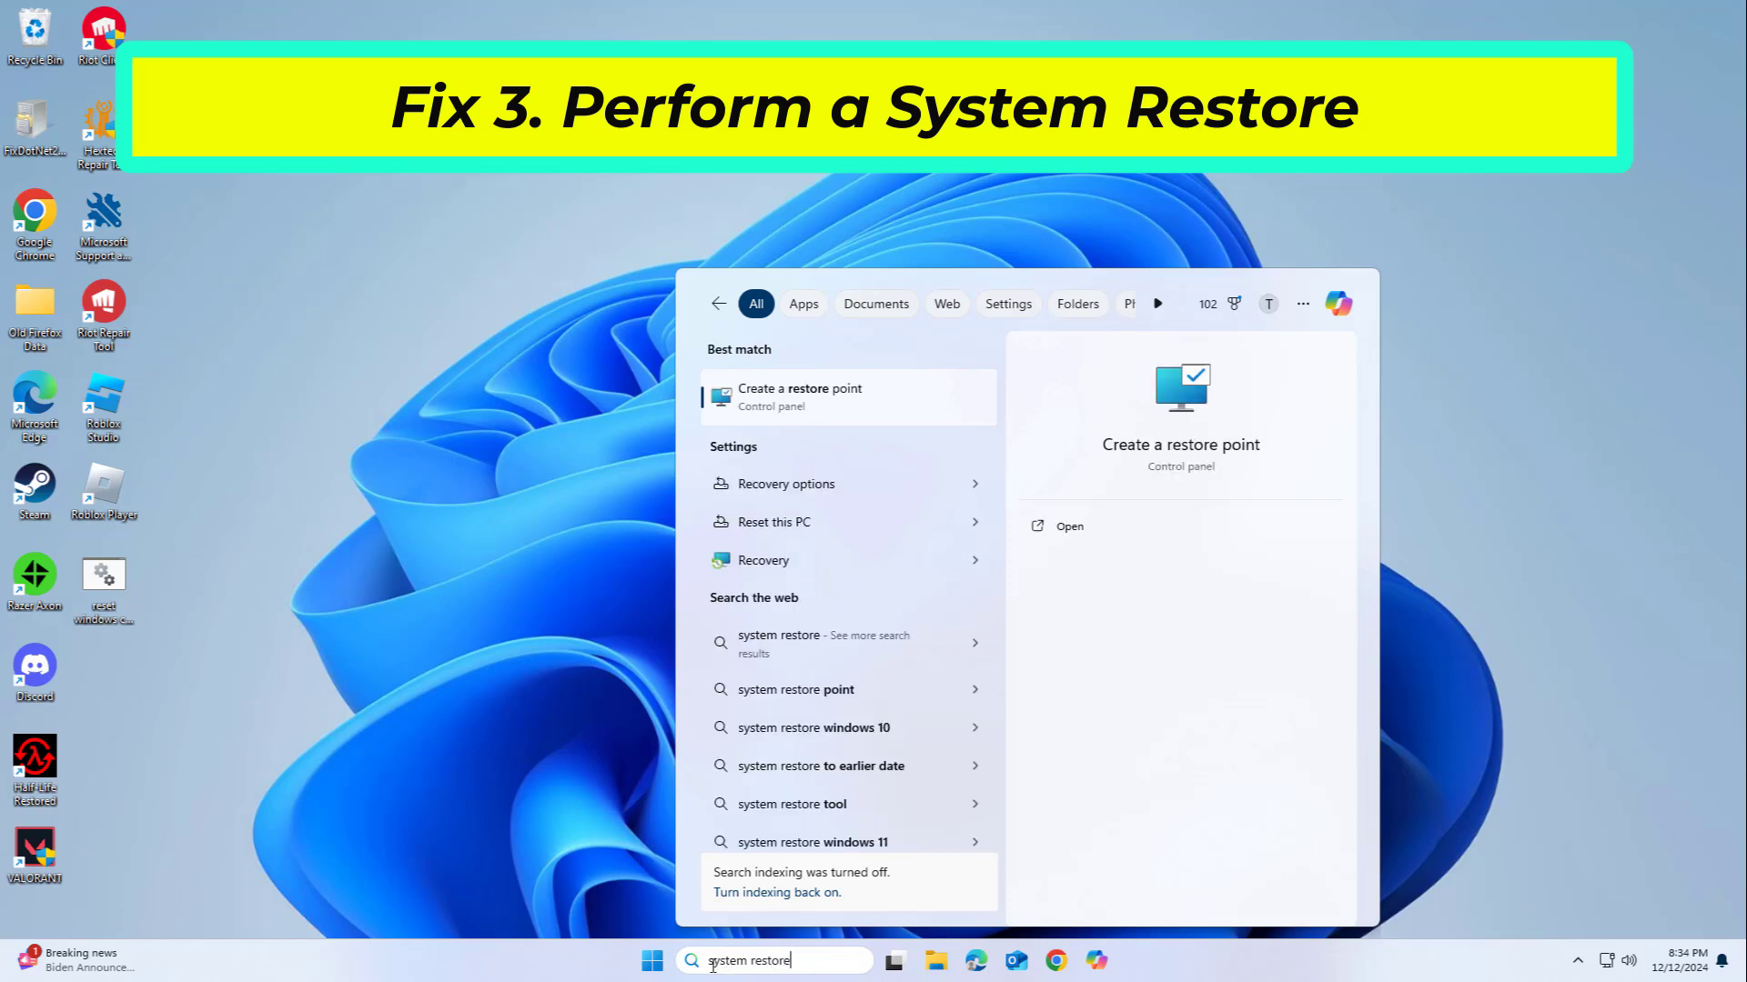
Reach System Protection for Local Disk (C:) and start the System Restore wizard
left_click(875, 397)
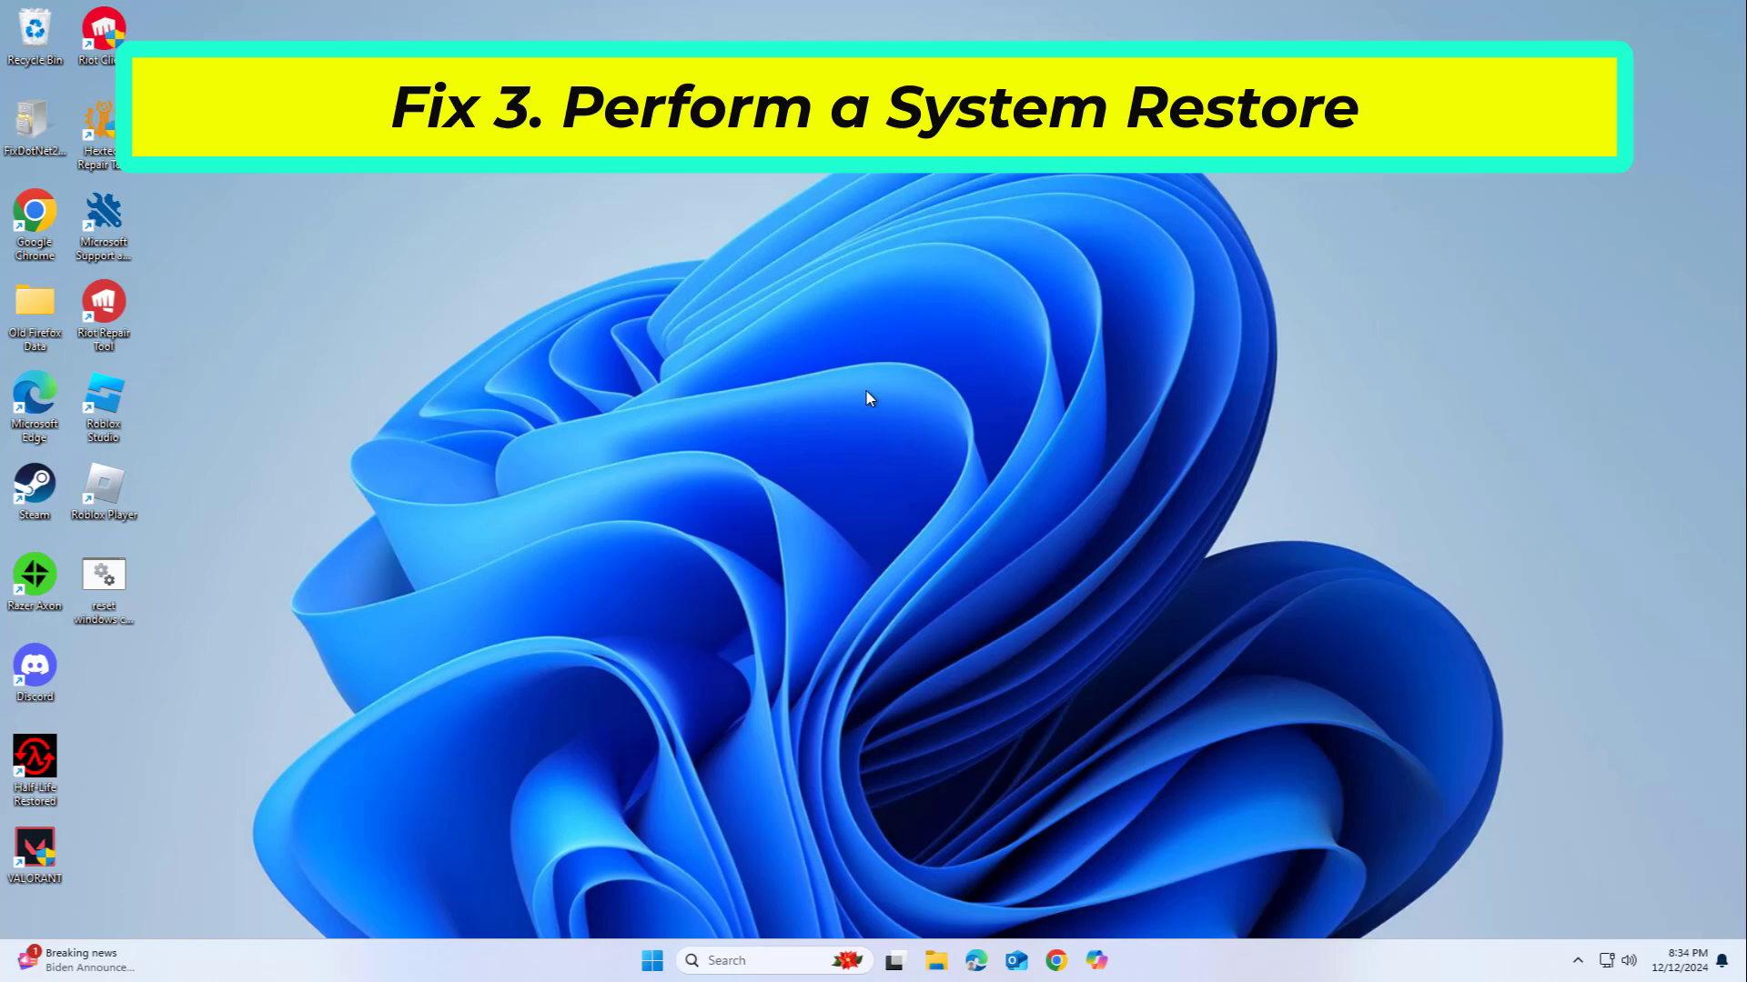
left_click(805, 616)
left_click(424, 421)
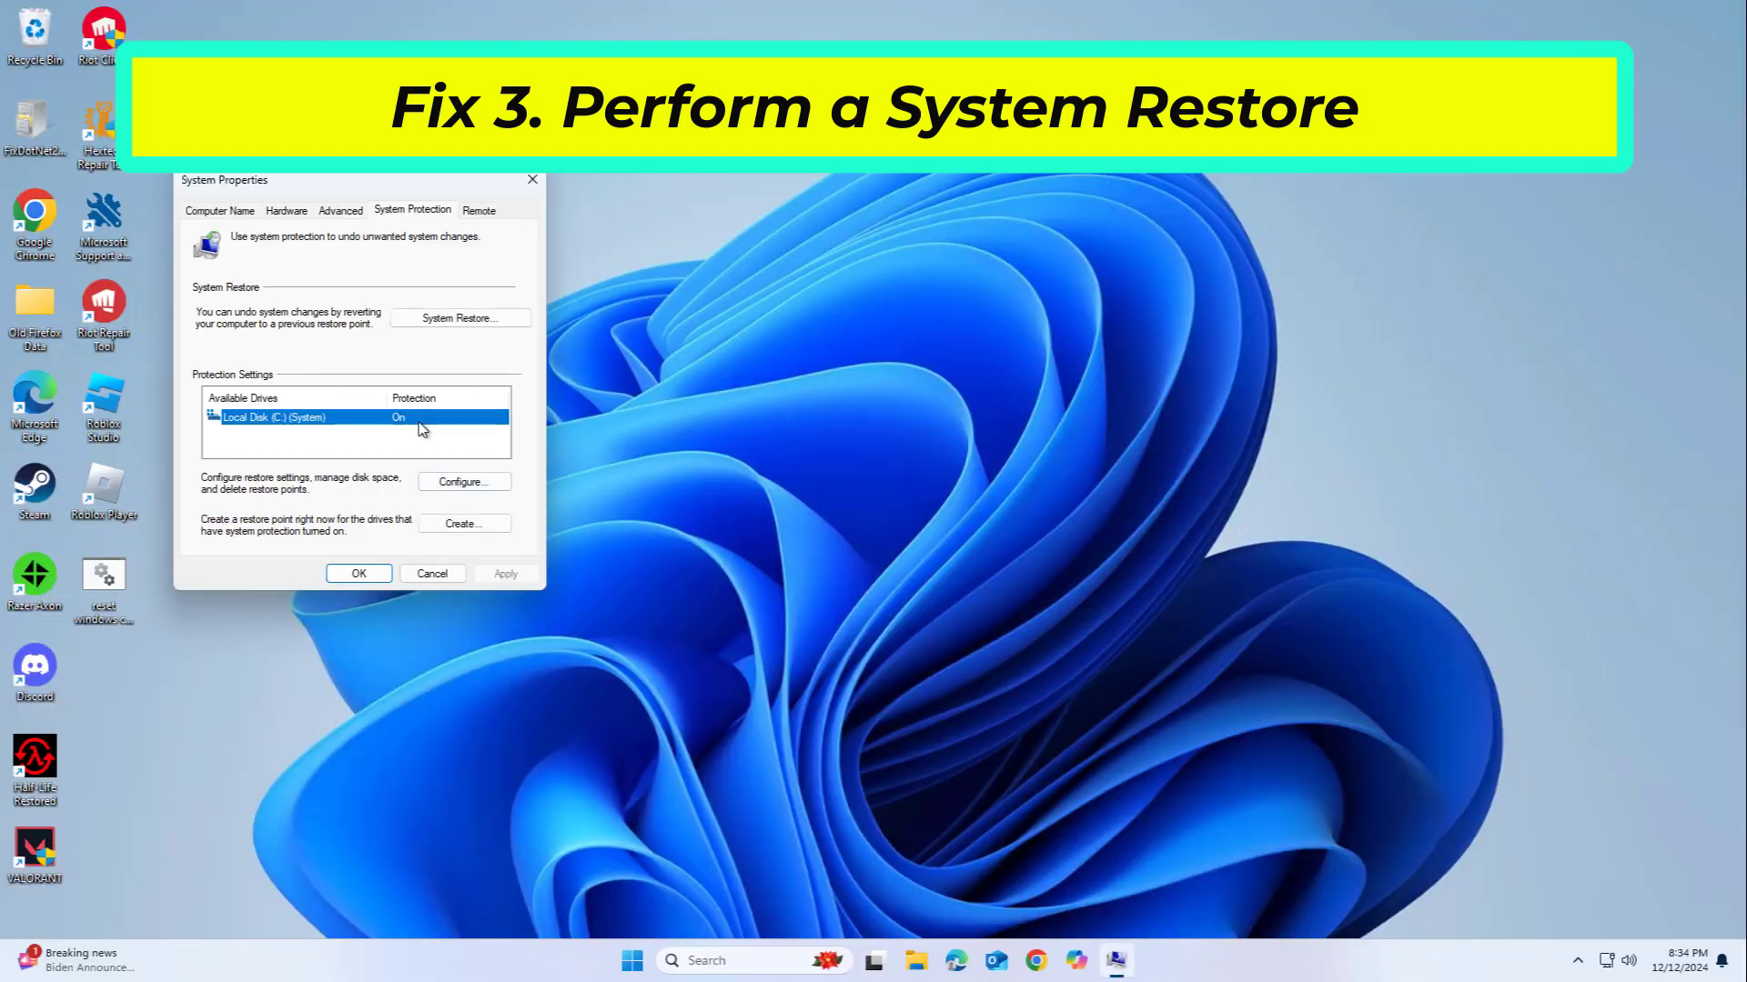
left_click(488, 322)
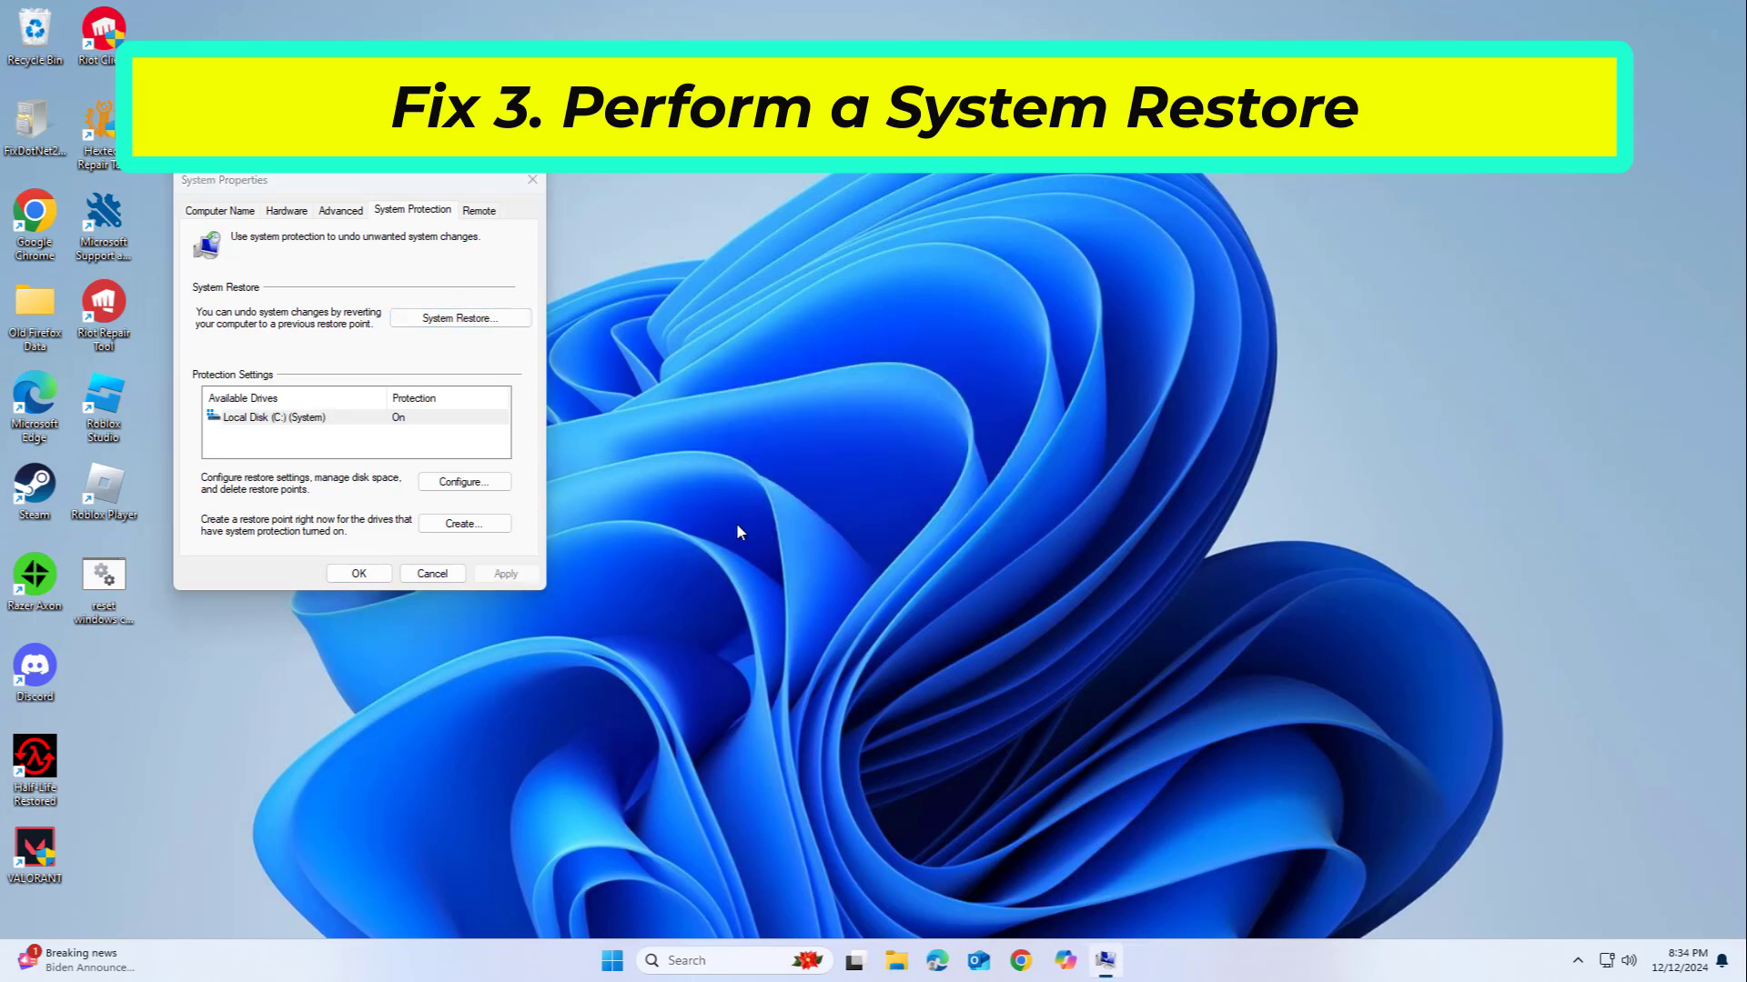
Choose the Windows Update restore point from 12/12/2024 and finish to begin the restore
left_click(1017, 665)
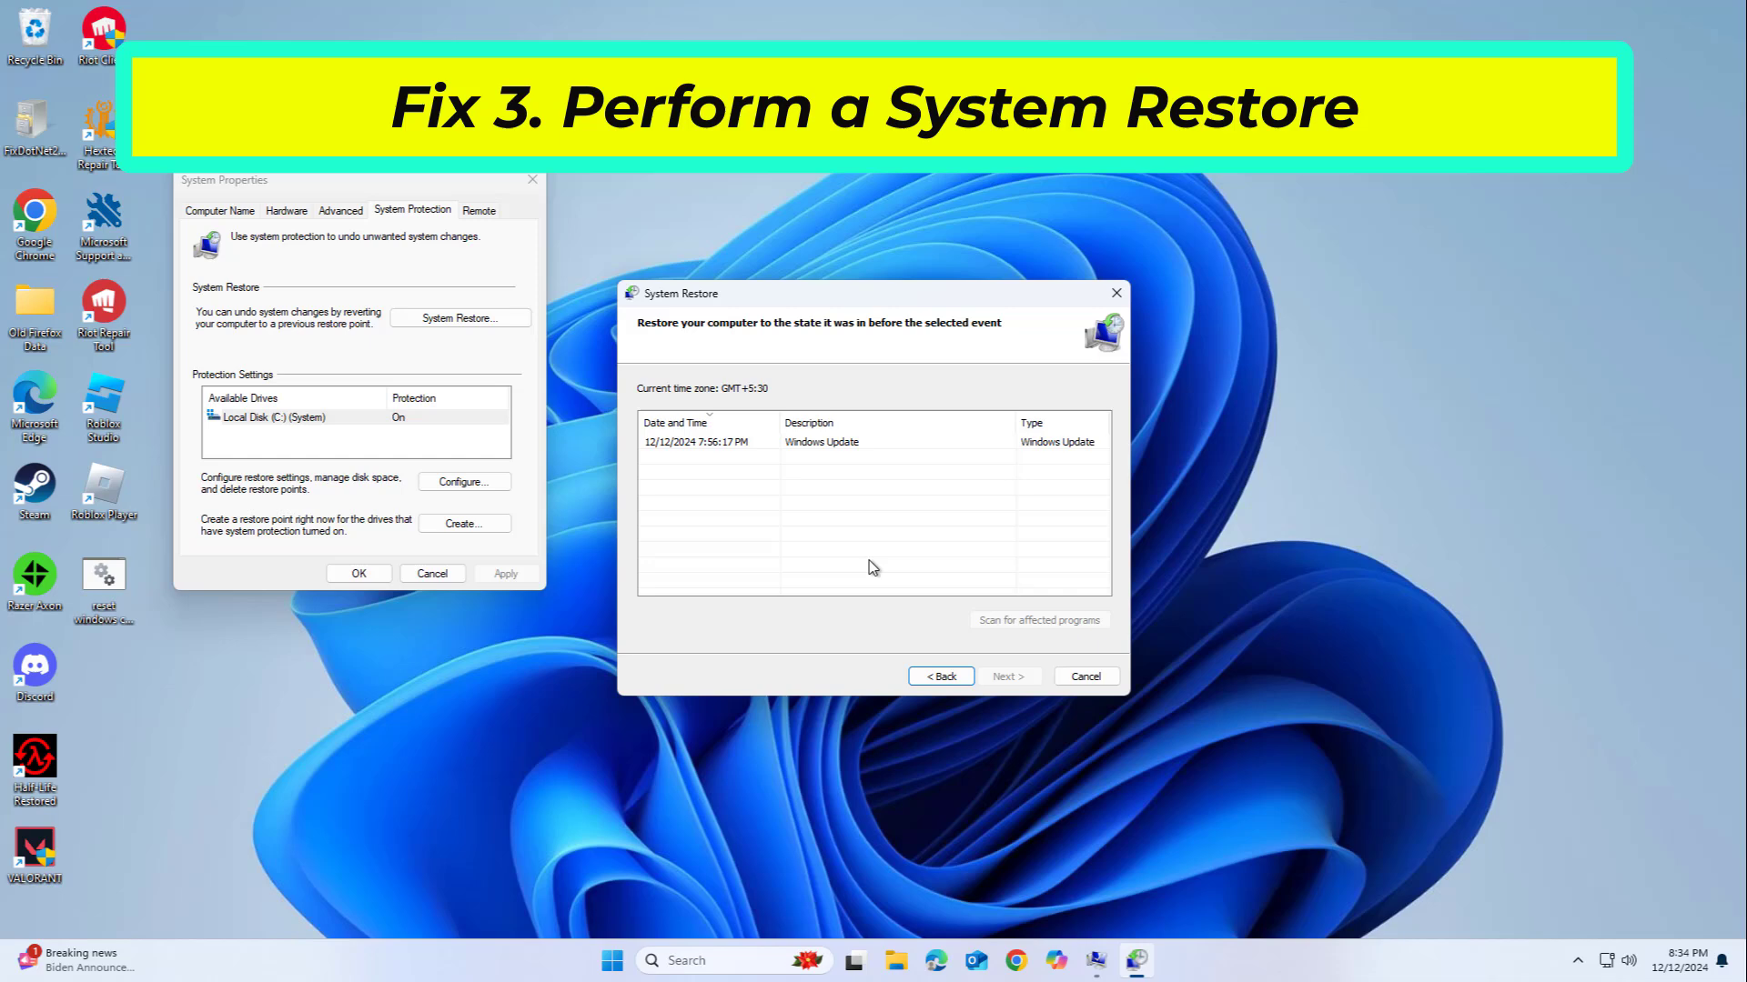
left_click(825, 447)
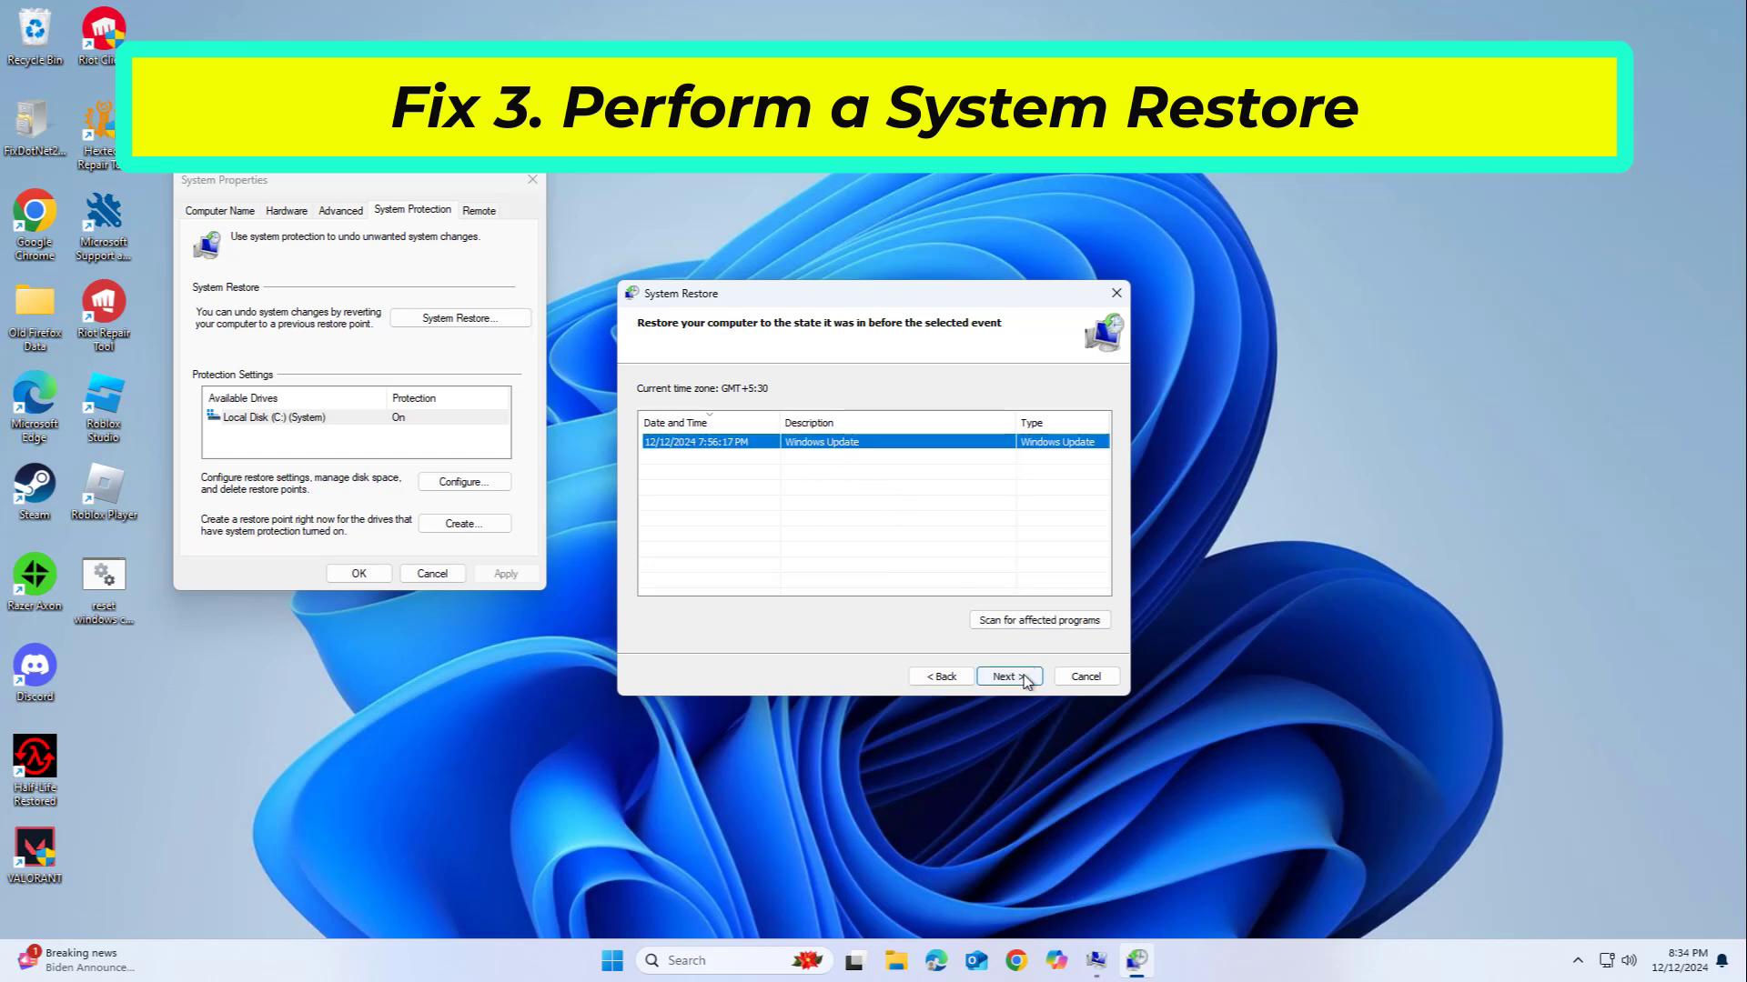
left_click(1008, 677)
left_click(1005, 678)
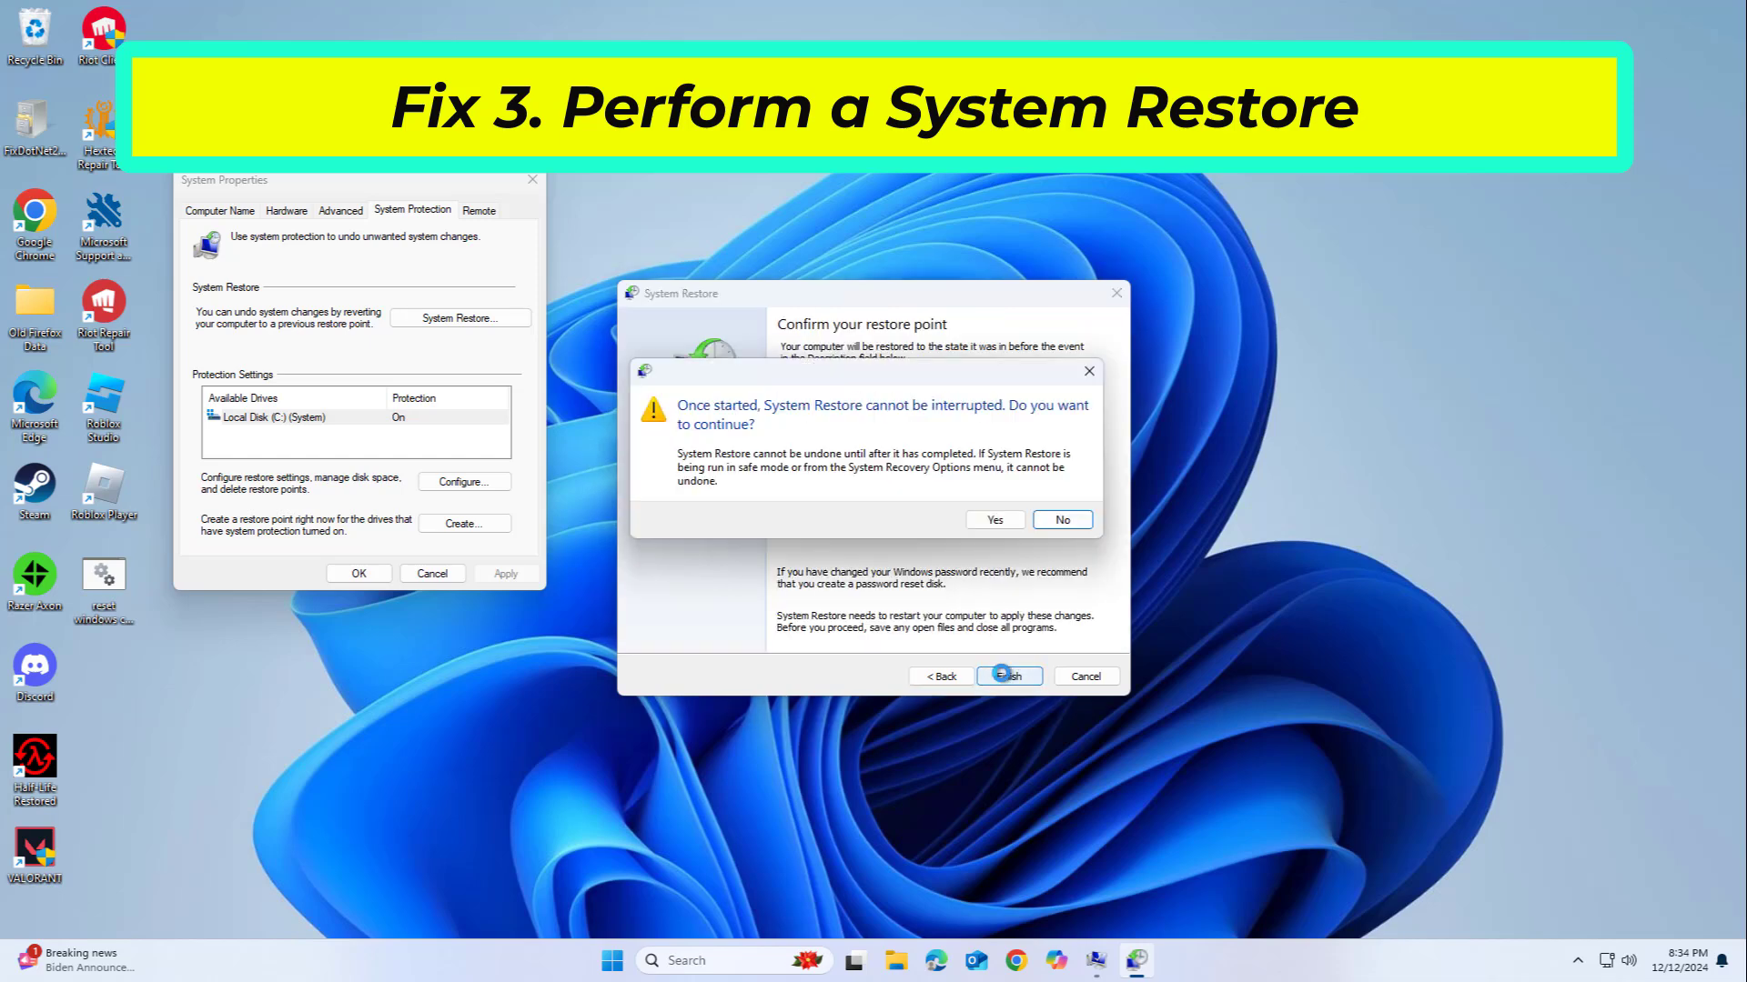